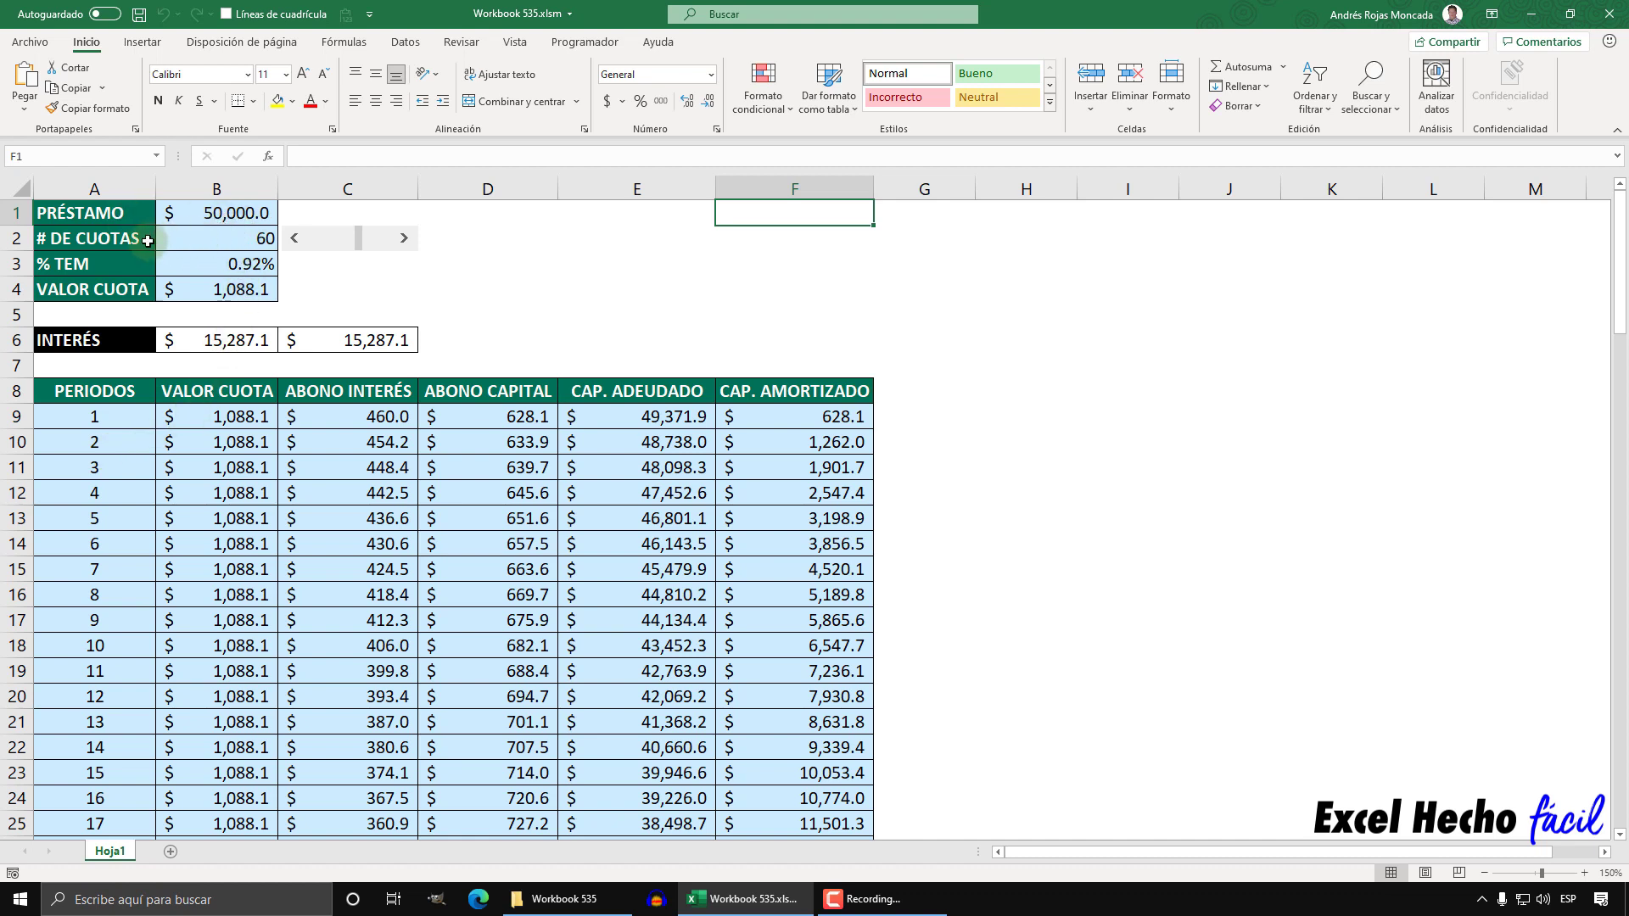
Step: Nudge the number of installments up to 62, then back down to 60
{"action": "left_click", "coordinate": [403, 240]}
{"action": "left_click", "coordinate": [403, 240]}
{"action": "left_click", "coordinate": [296, 240]}
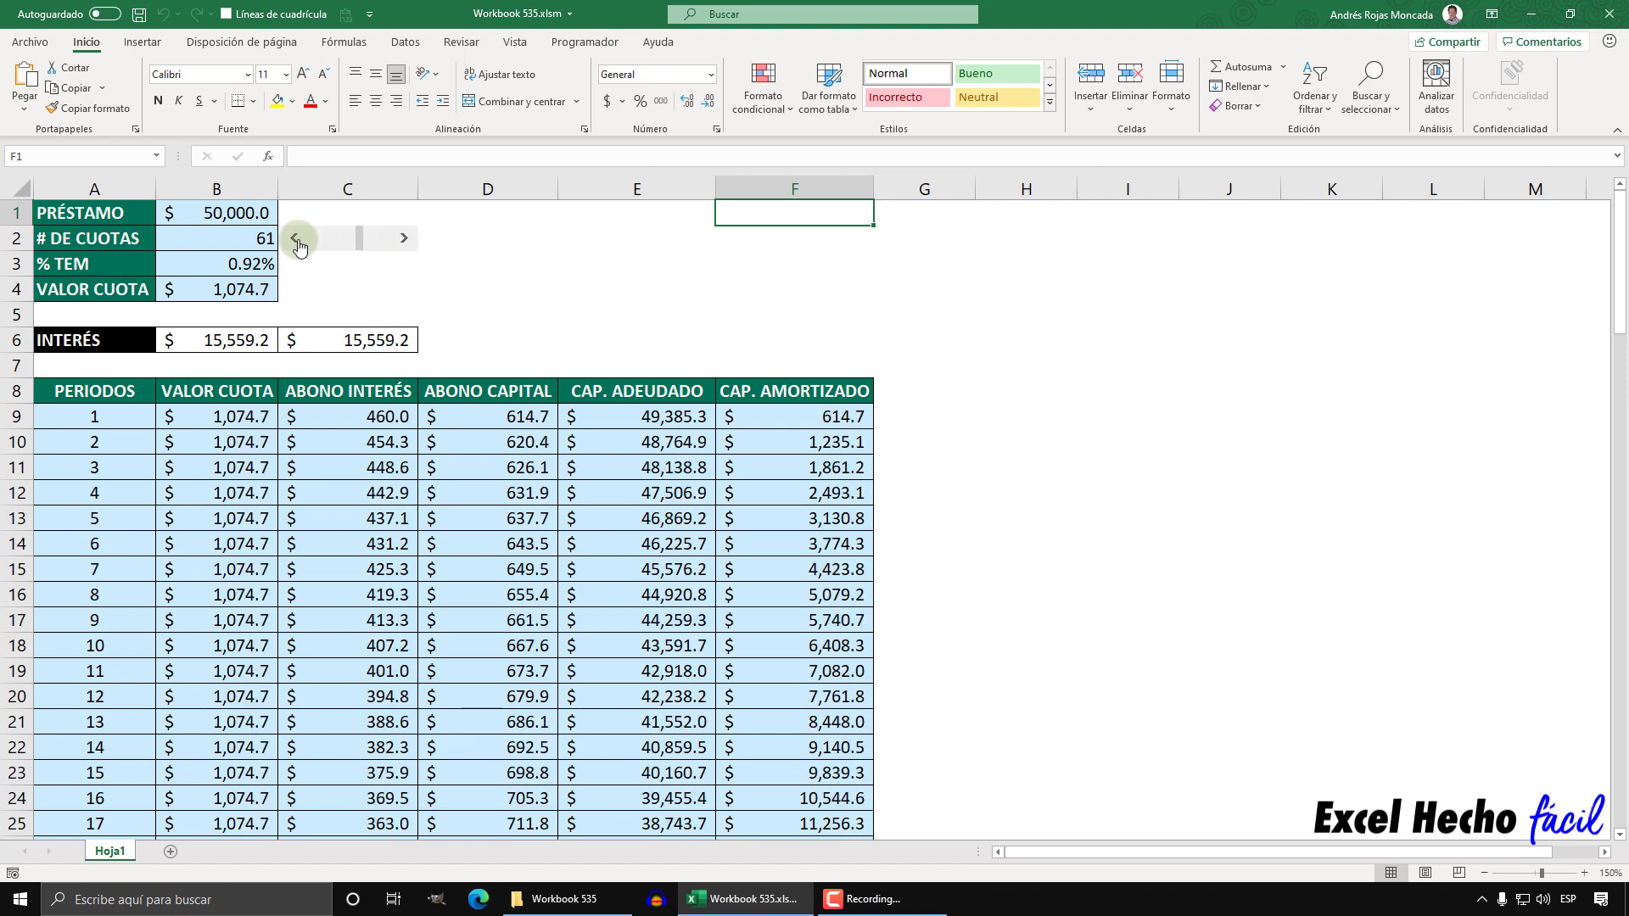
{"action": "left_click", "coordinate": [297, 242]}
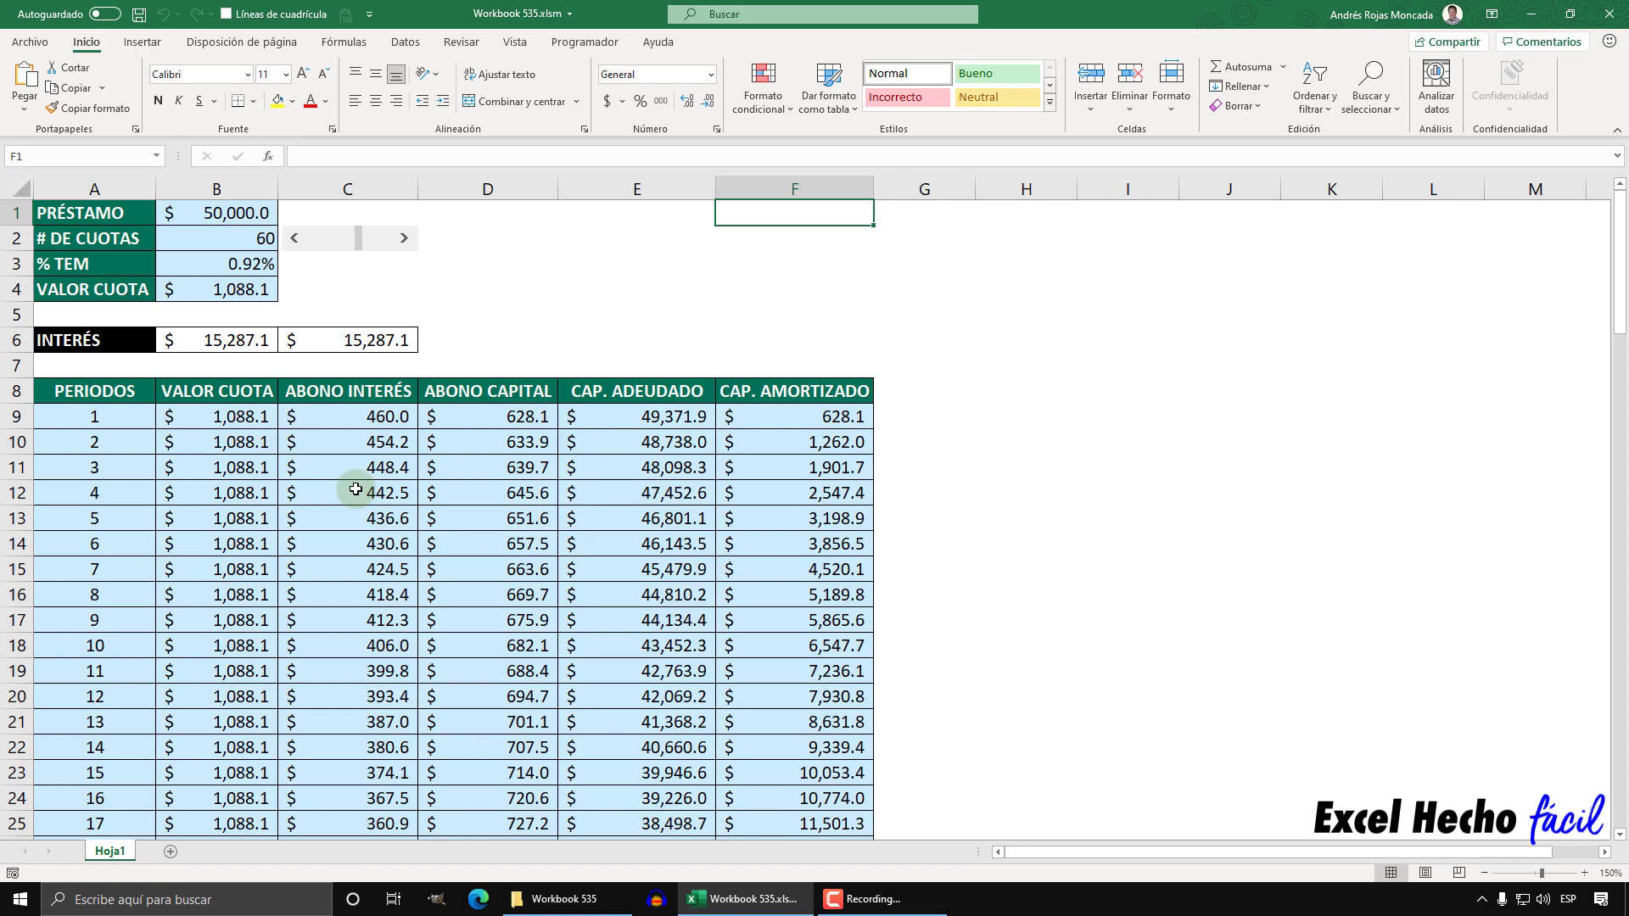
Step: Scroll down through the amortization schedule and back up, then sideways and back
{"action": "scroll", "coordinate": [356, 490], "scroll_direction": "down", "scroll_amount": 5}
{"action": "scroll", "coordinate": [355, 489], "scroll_direction": "down", "scroll_amount": 2}
{"action": "scroll", "coordinate": [355, 490], "scroll_direction": "down", "scroll_amount": 2}
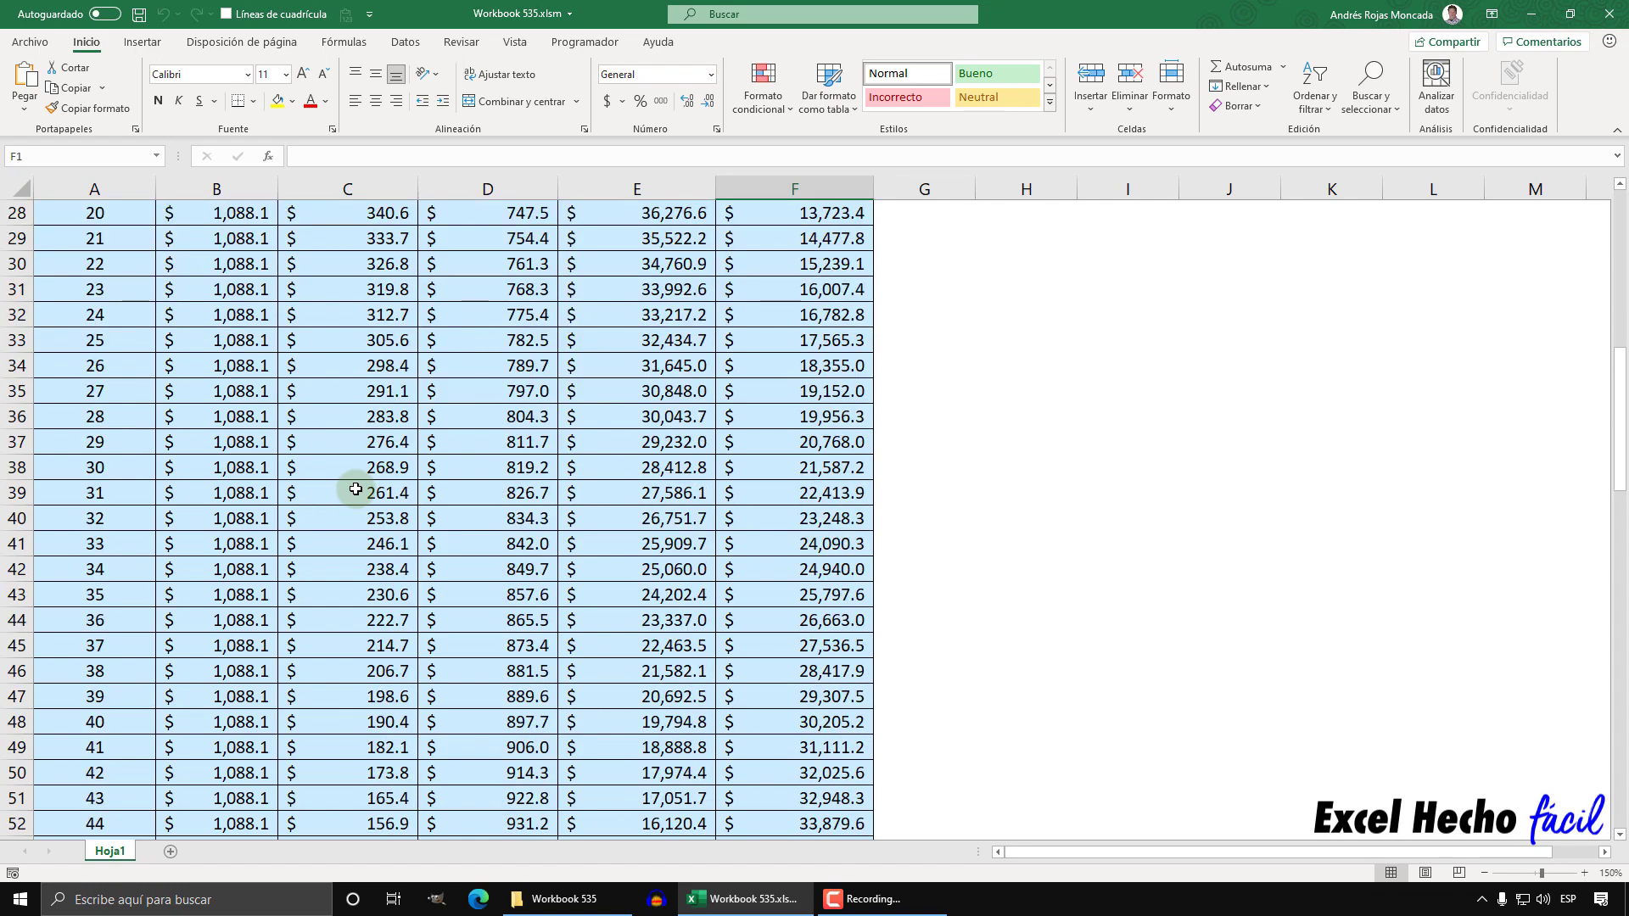
{"action": "scroll", "coordinate": [355, 490], "scroll_direction": "down", "scroll_amount": 5}
{"action": "scroll", "coordinate": [356, 489], "scroll_direction": "down", "scroll_amount": 1}
{"action": "scroll", "coordinate": [355, 490], "scroll_direction": "down", "scroll_amount": 3}
{"action": "scroll", "coordinate": [356, 490], "scroll_direction": "down", "scroll_amount": 2}
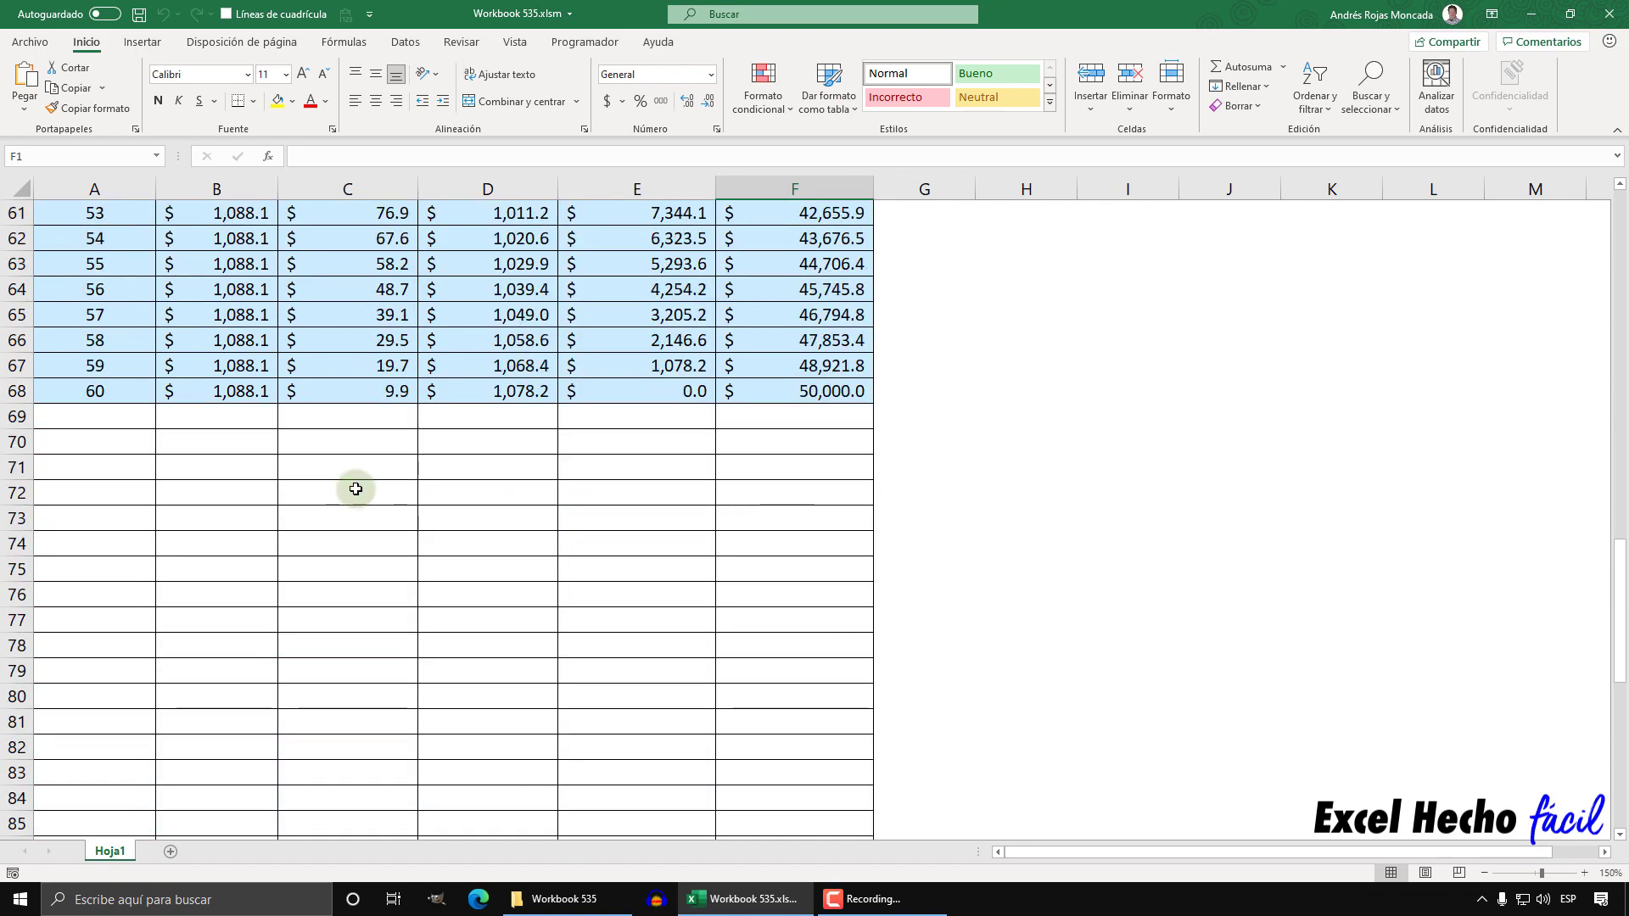
{"action": "scroll", "coordinate": [355, 489], "scroll_direction": "down", "scroll_amount": 2}
{"action": "scroll", "coordinate": [355, 490], "scroll_direction": "down", "scroll_amount": 3}
{"action": "scroll", "coordinate": [355, 490], "scroll_direction": "down", "scroll_amount": 3}
{"action": "scroll", "coordinate": [355, 490], "scroll_direction": "down", "scroll_amount": 2}
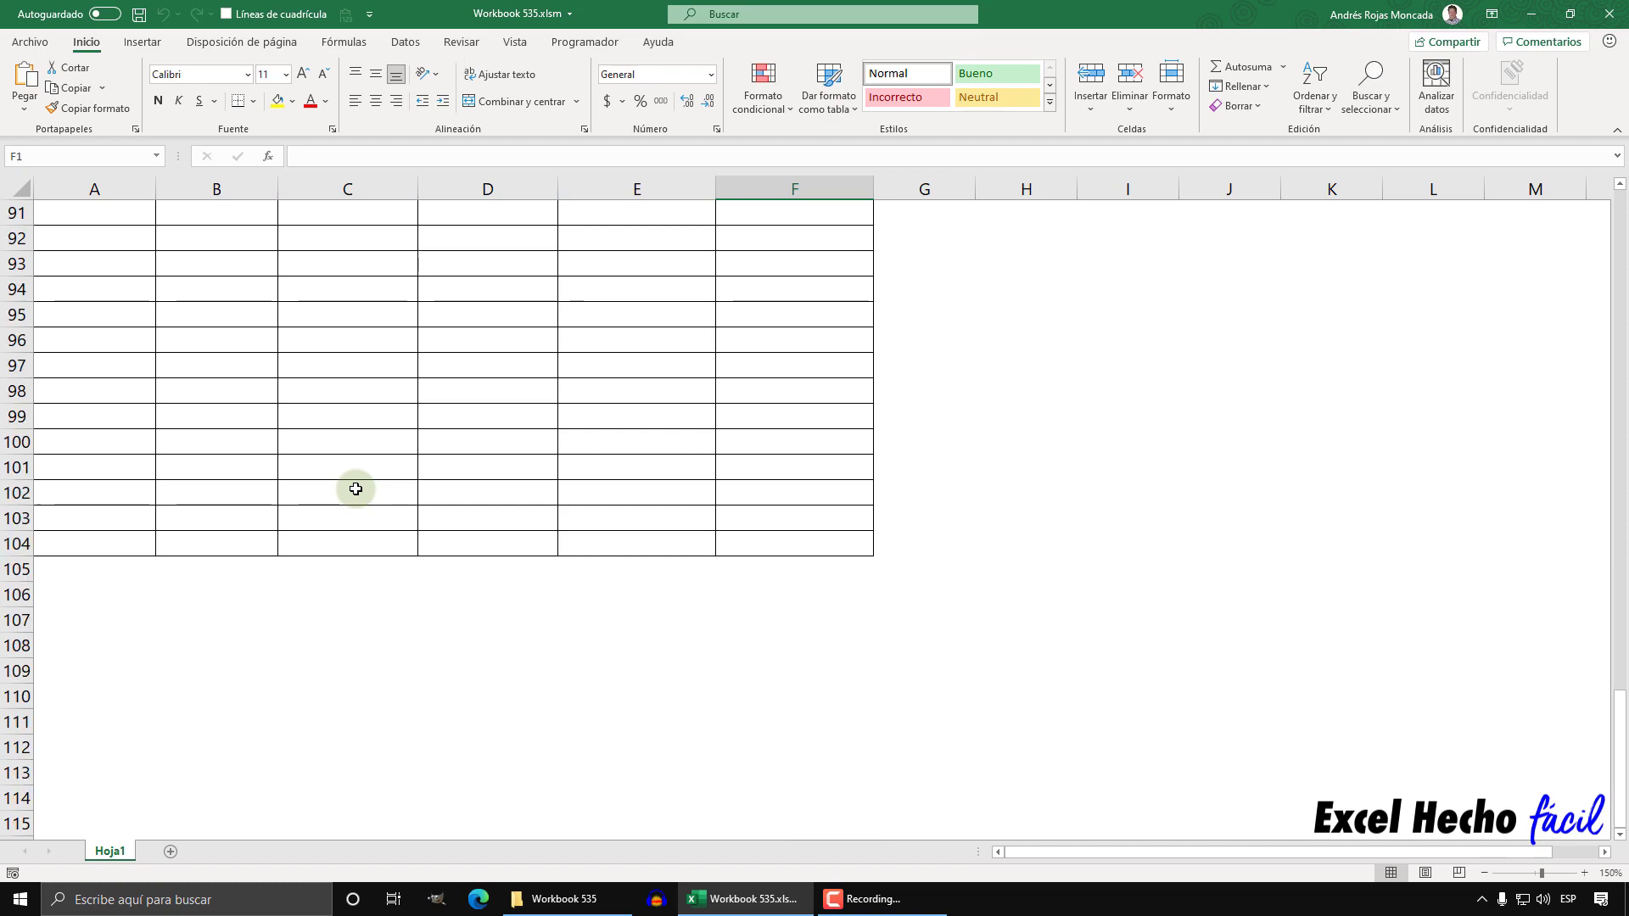
{"action": "scroll", "coordinate": [356, 490], "scroll_direction": "up", "scroll_amount": 4}
{"action": "scroll", "coordinate": [356, 489], "scroll_direction": "up", "scroll_amount": 5}
{"action": "scroll", "coordinate": [355, 489], "scroll_direction": "up", "scroll_amount": 4}
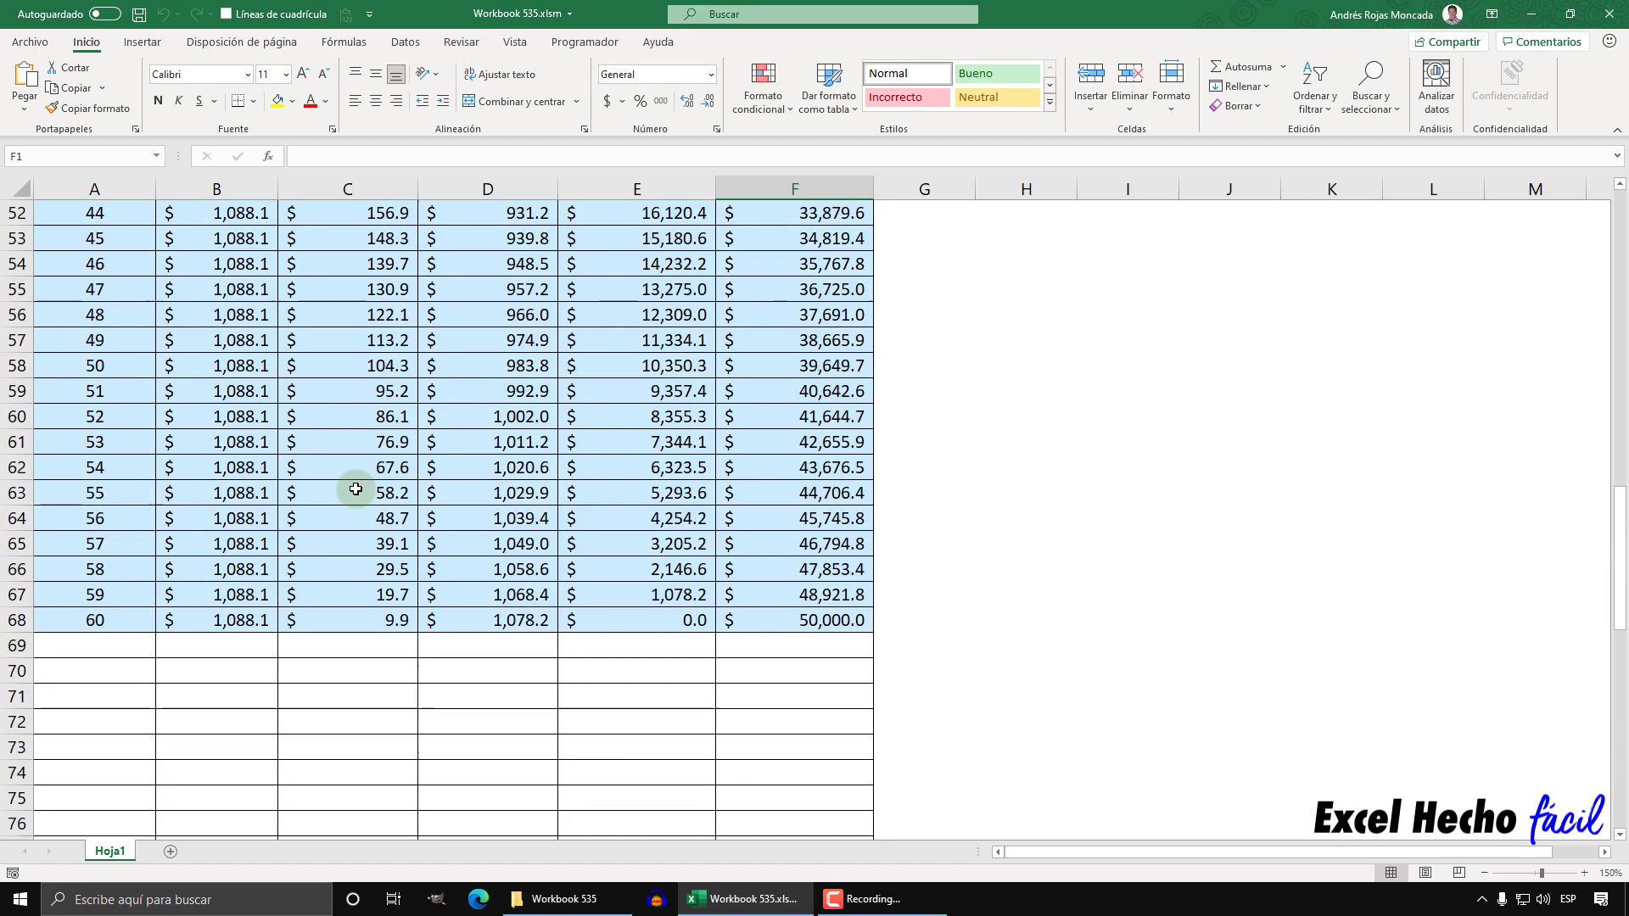
{"action": "scroll", "coordinate": [355, 490], "scroll_direction": "up", "scroll_amount": 4}
{"action": "scroll", "coordinate": [355, 490], "scroll_direction": "up", "scroll_amount": 5}
{"action": "scroll", "coordinate": [355, 490], "scroll_direction": "up", "scroll_amount": 5}
{"action": "scroll", "coordinate": [356, 490], "scroll_direction": "up", "scroll_amount": 3}
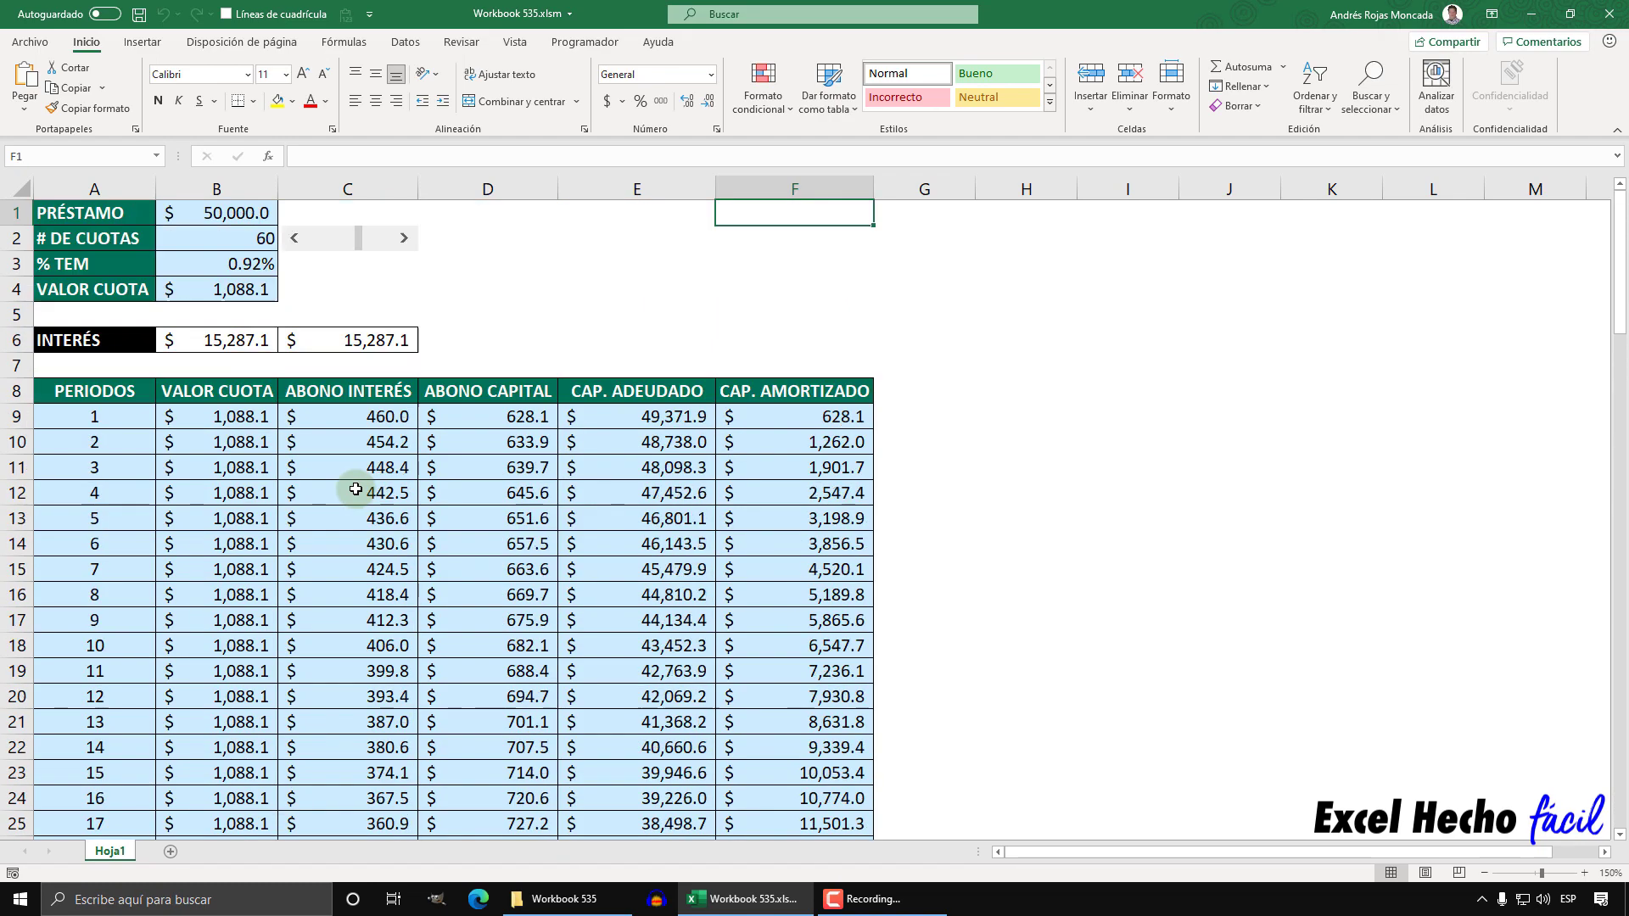
{"action": "left_click", "coordinate": [1606, 856]}
{"action": "left_click", "coordinate": [1606, 857]}
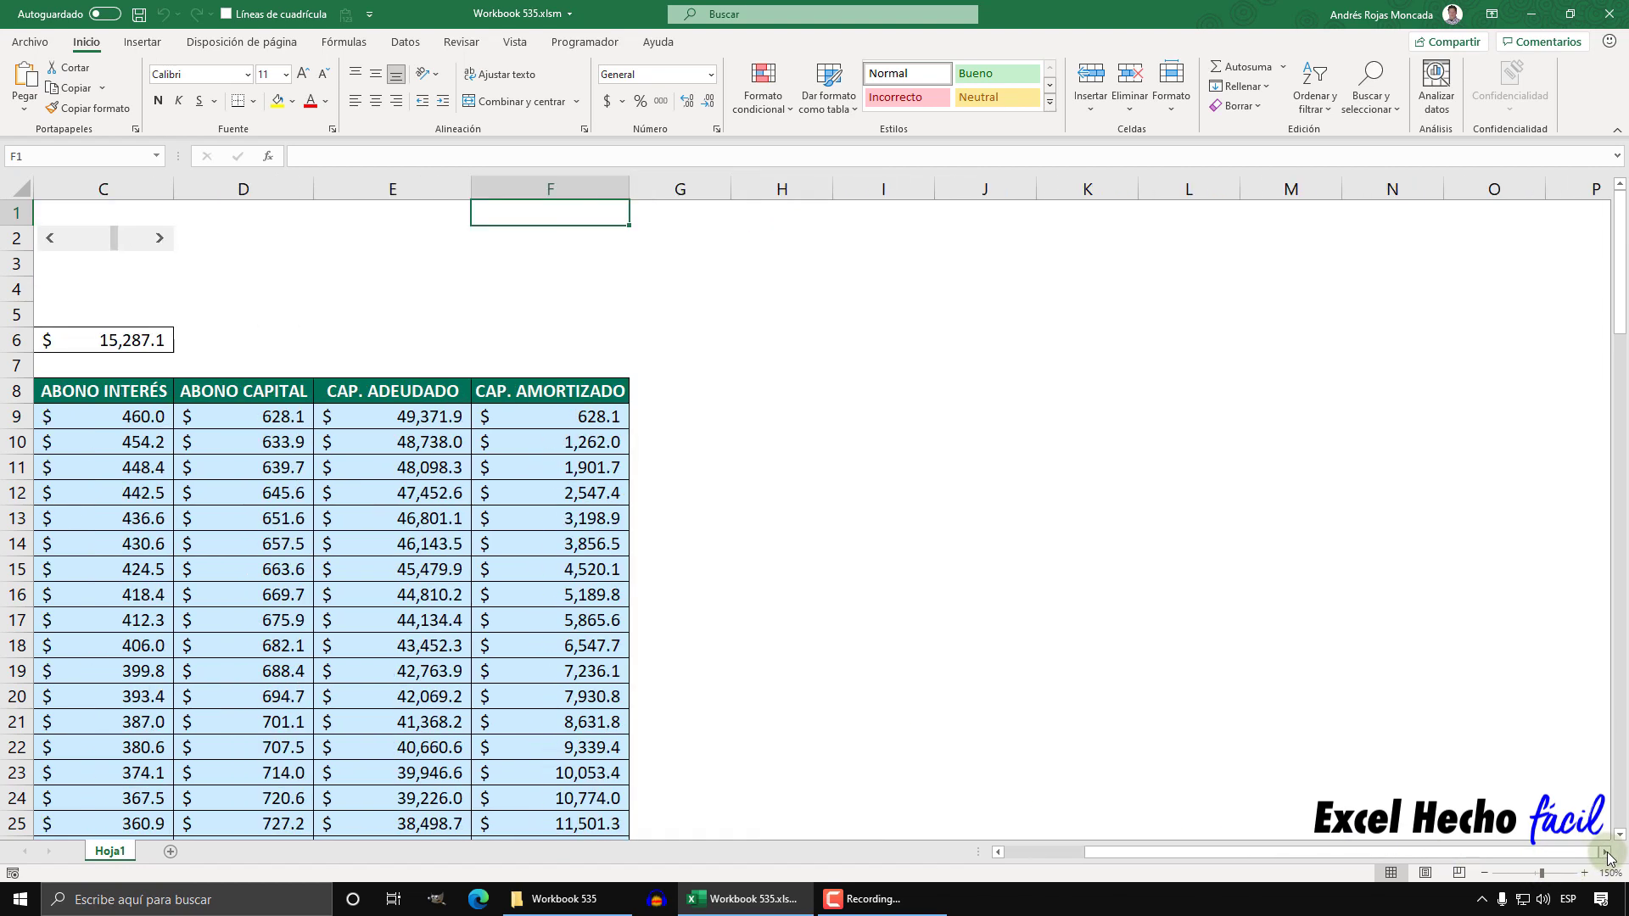
{"action": "left_click", "coordinate": [1606, 857]}
{"action": "left_click", "coordinate": [1606, 857]}
{"action": "left_click", "coordinate": [1606, 857]}
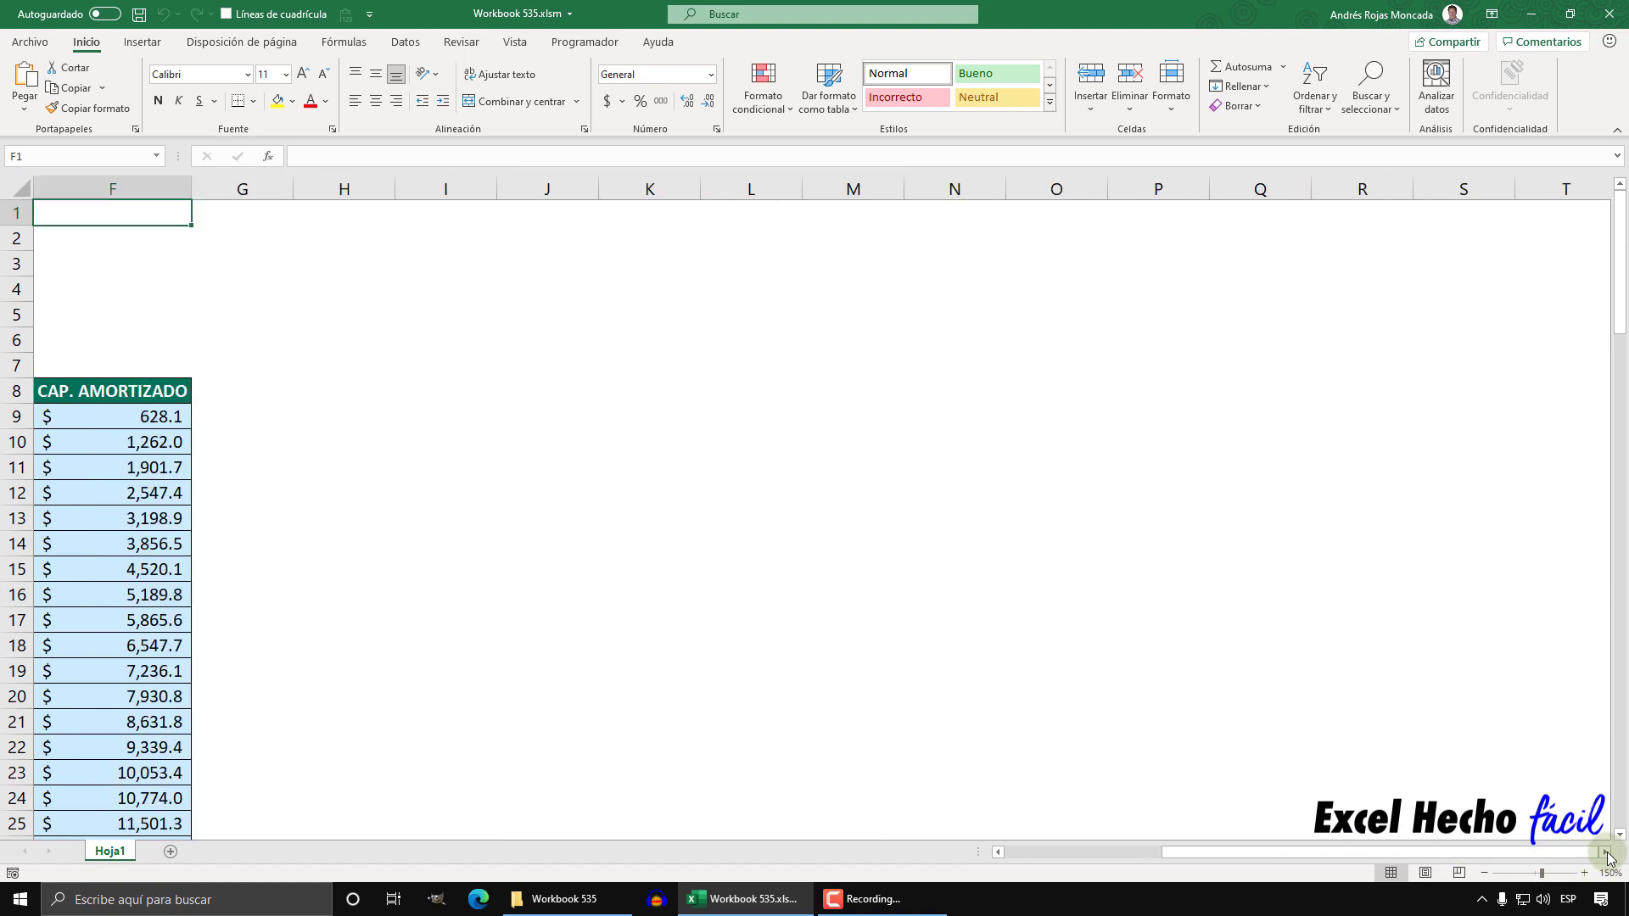
{"action": "left_click", "coordinate": [999, 853]}
{"action": "left_click", "coordinate": [999, 853]}
{"action": "left_click", "coordinate": [999, 853]}
{"action": "left_click", "coordinate": [999, 853]}
{"action": "left_click", "coordinate": [999, 852]}
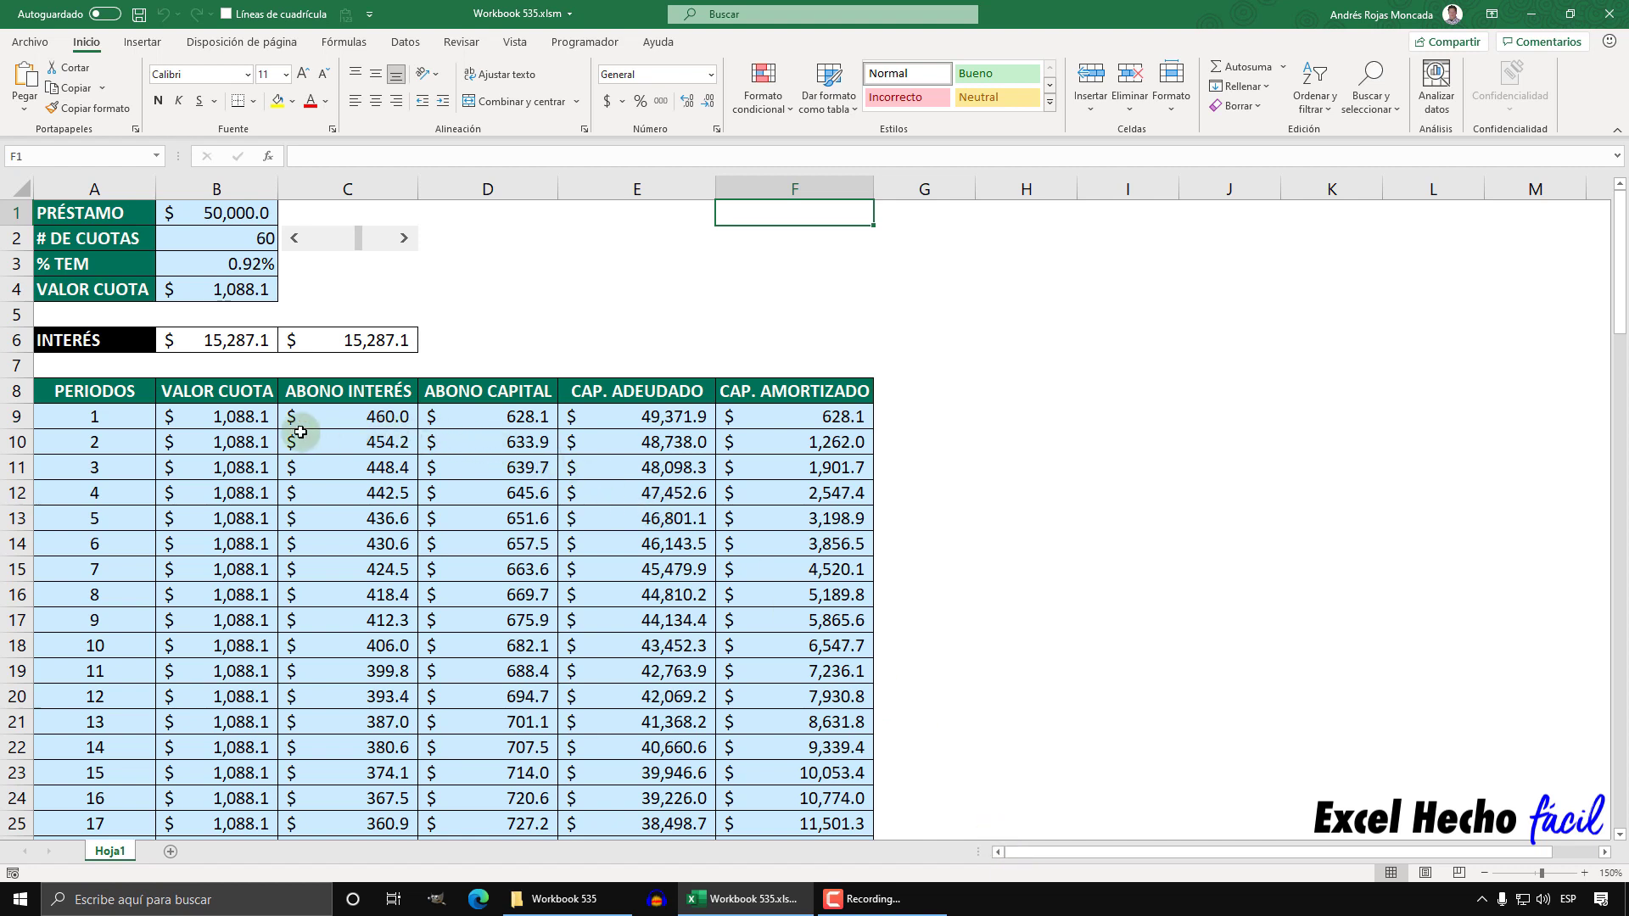
Step: Select cell A9, the first period under the headings, as the freeze point
{"action": "left_click", "coordinate": [132, 416]}
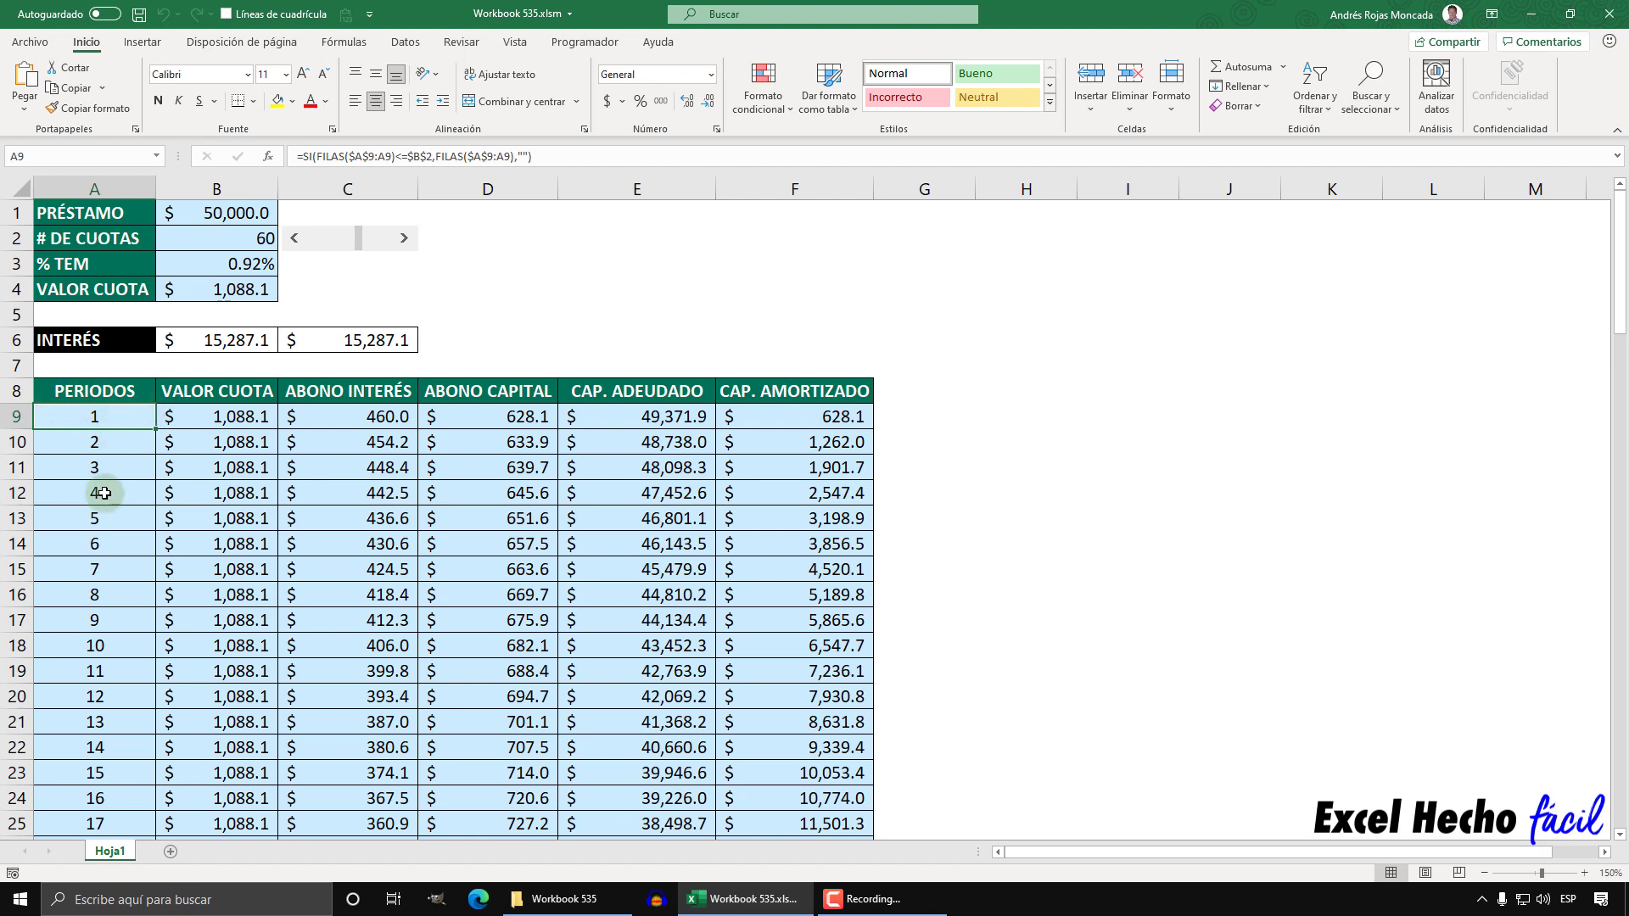
{"action": "left_click", "coordinate": [822, 212]}
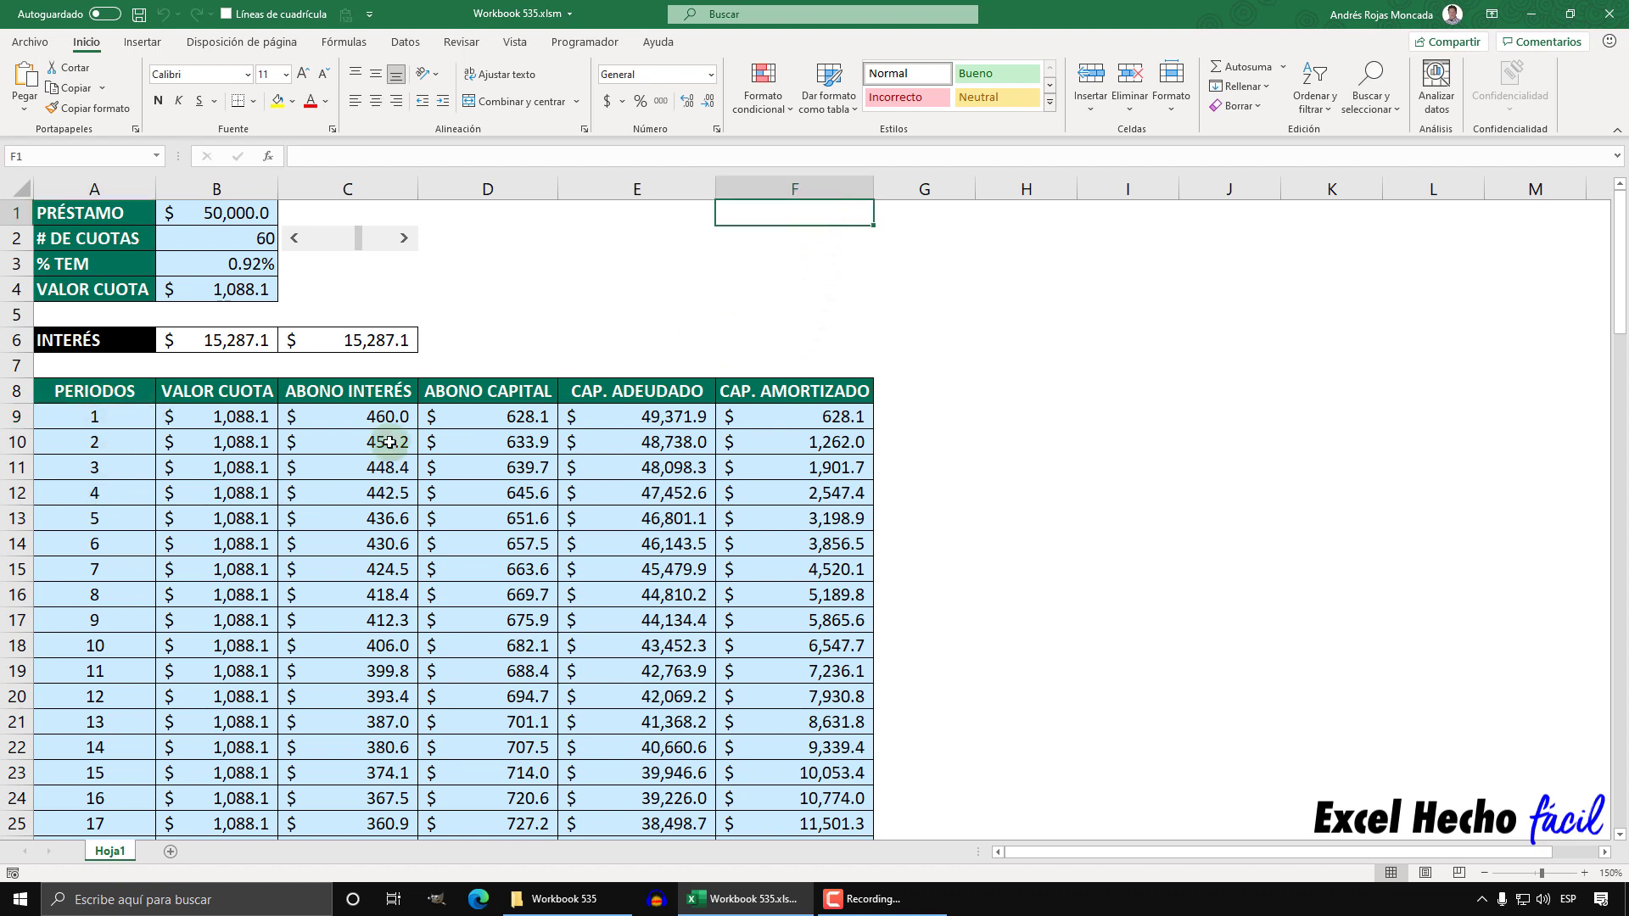
{"action": "left_click", "coordinate": [94, 419]}
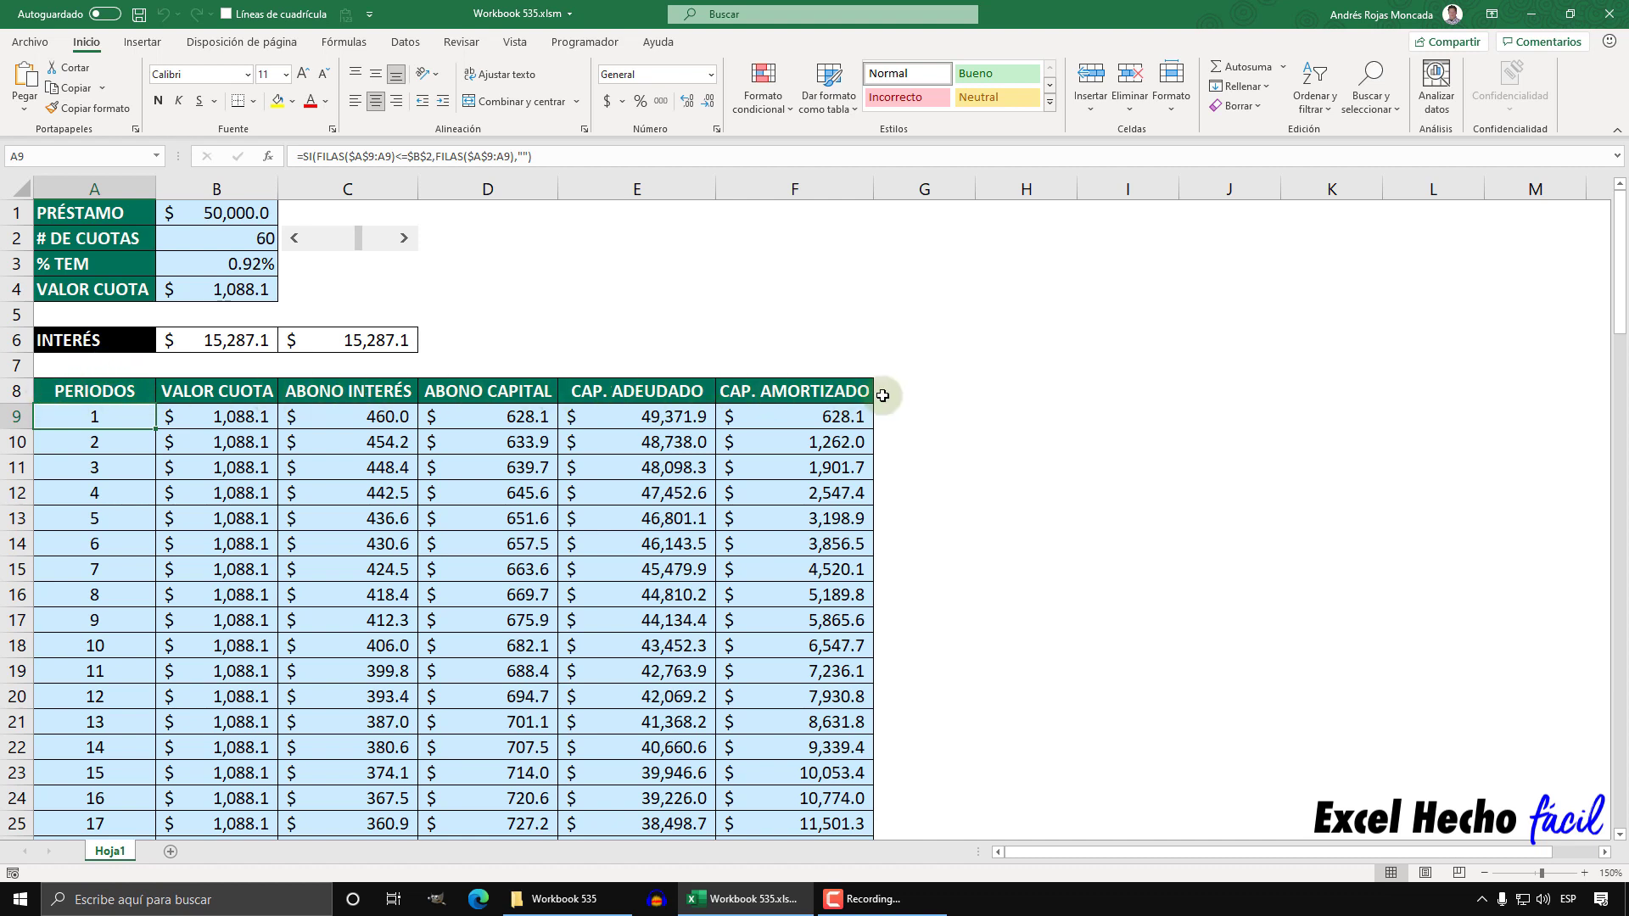
Step: Freeze rows 1–8 above A9 with Vista > Inmovilizar > Inmovilizar paneles
{"action": "left_click", "coordinate": [525, 44]}
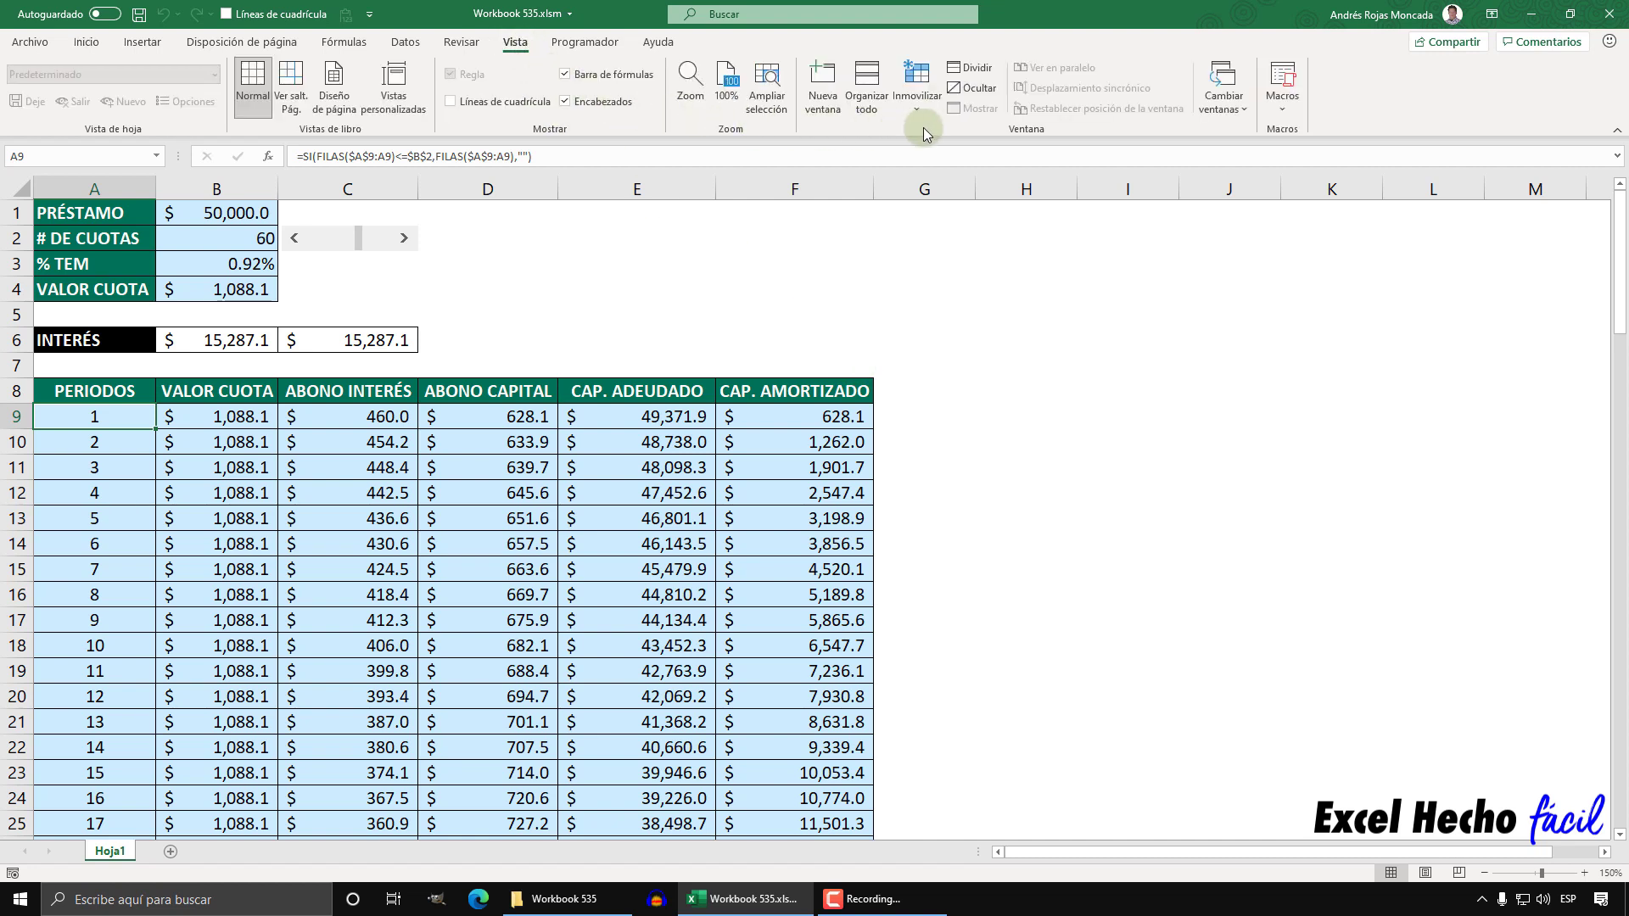
{"action": "left_click", "coordinate": [919, 104]}
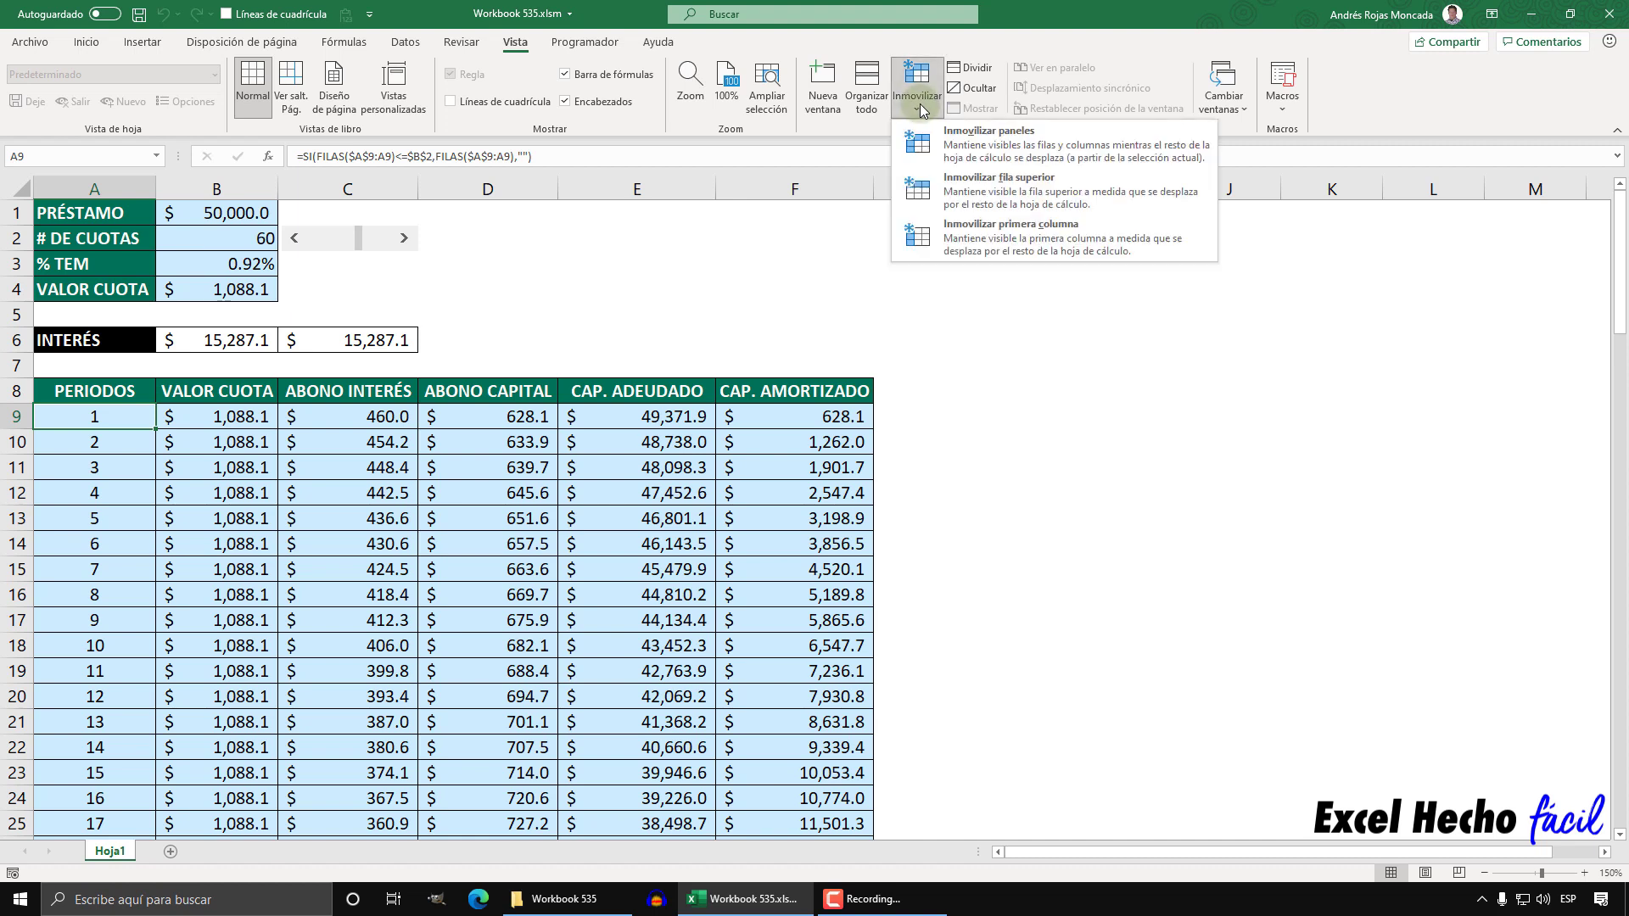
{"action": "left_click", "coordinate": [1058, 145]}
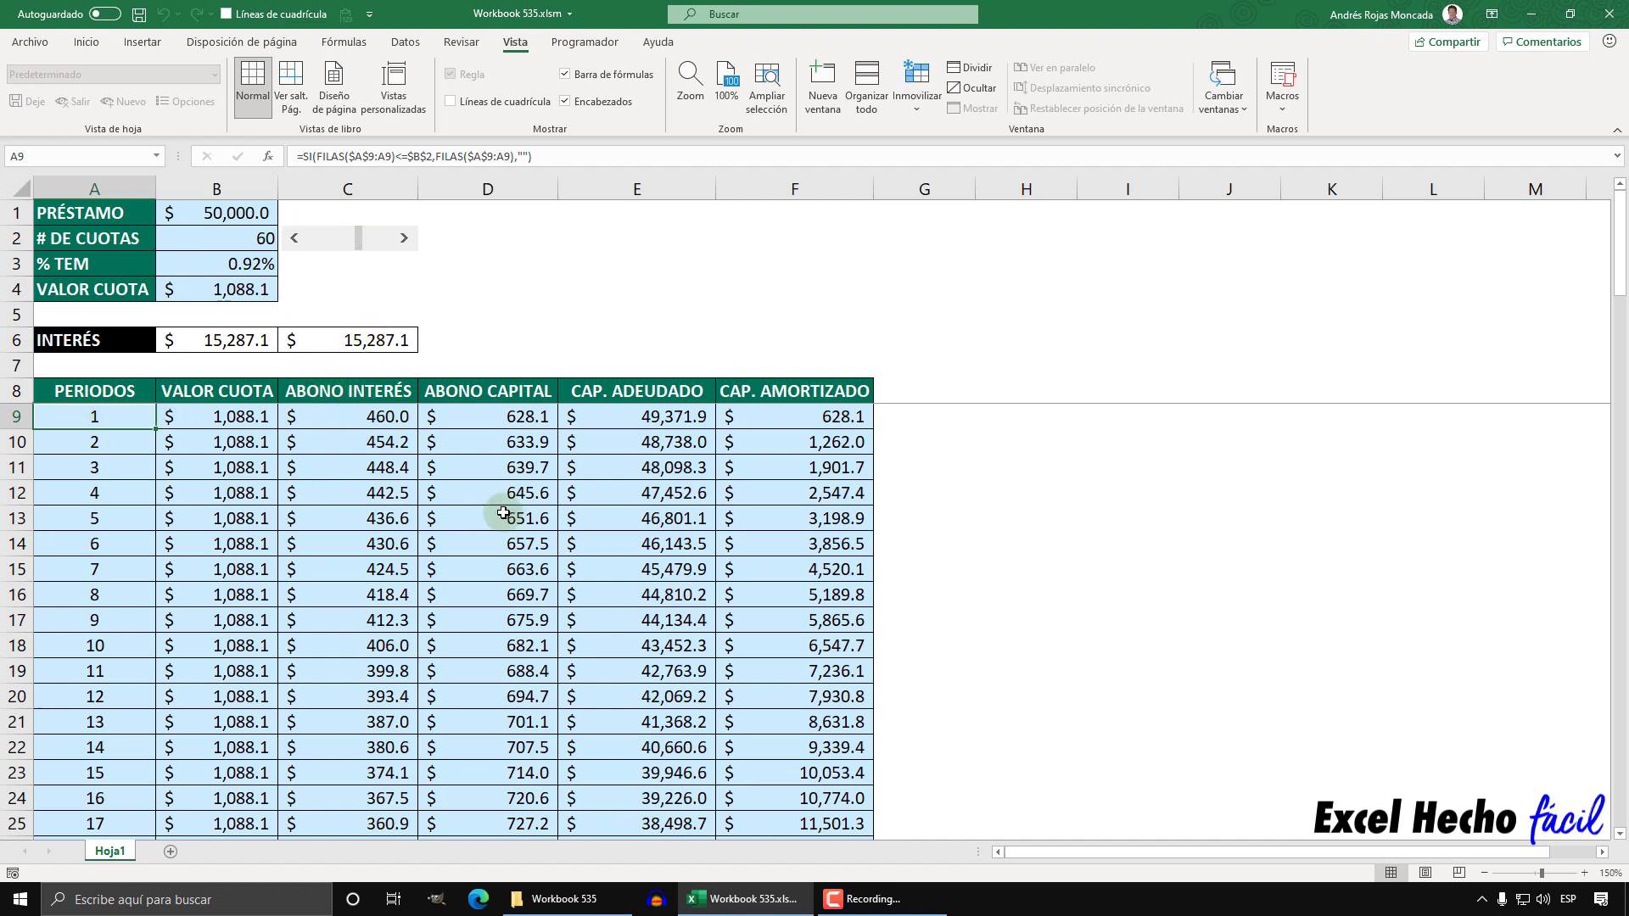
{"action": "scroll", "coordinate": [503, 513], "scroll_direction": "down", "scroll_amount": 1}
{"action": "scroll", "coordinate": [503, 514], "scroll_direction": "down", "scroll_amount": 1}
{"action": "scroll", "coordinate": [503, 513], "scroll_direction": "down", "scroll_amount": 2}
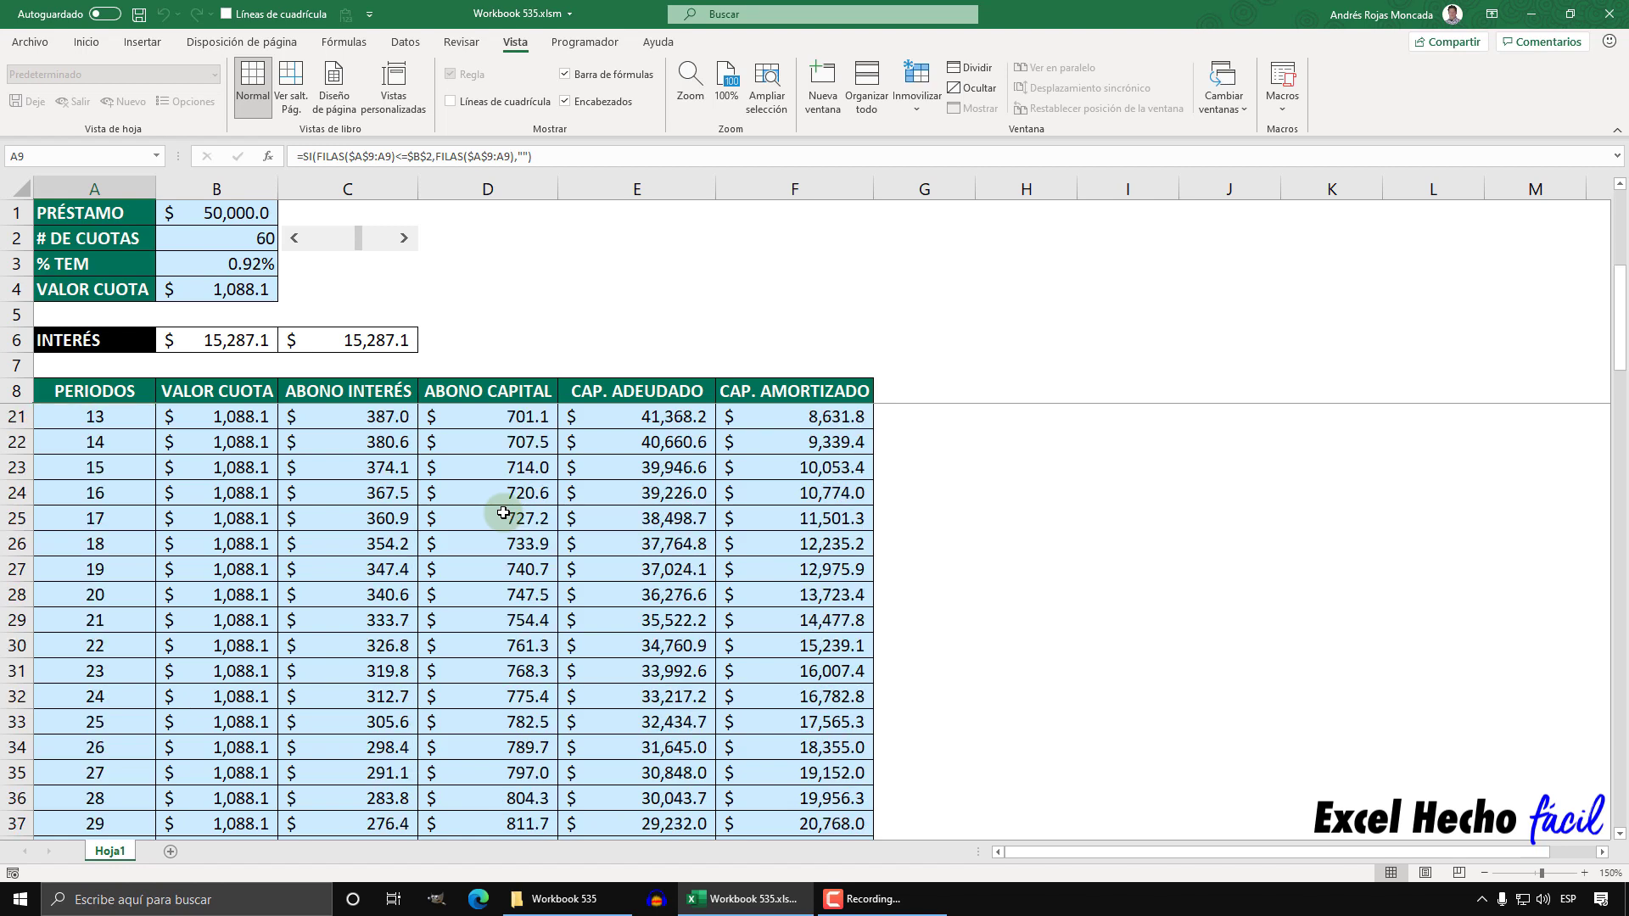
{"action": "scroll", "coordinate": [503, 513], "scroll_direction": "down", "scroll_amount": 1}
{"action": "scroll", "coordinate": [503, 513], "scroll_direction": "down", "scroll_amount": 1}
{"action": "scroll", "coordinate": [503, 513], "scroll_direction": "down", "scroll_amount": 3}
{"action": "scroll", "coordinate": [503, 513], "scroll_direction": "down", "scroll_amount": 2}
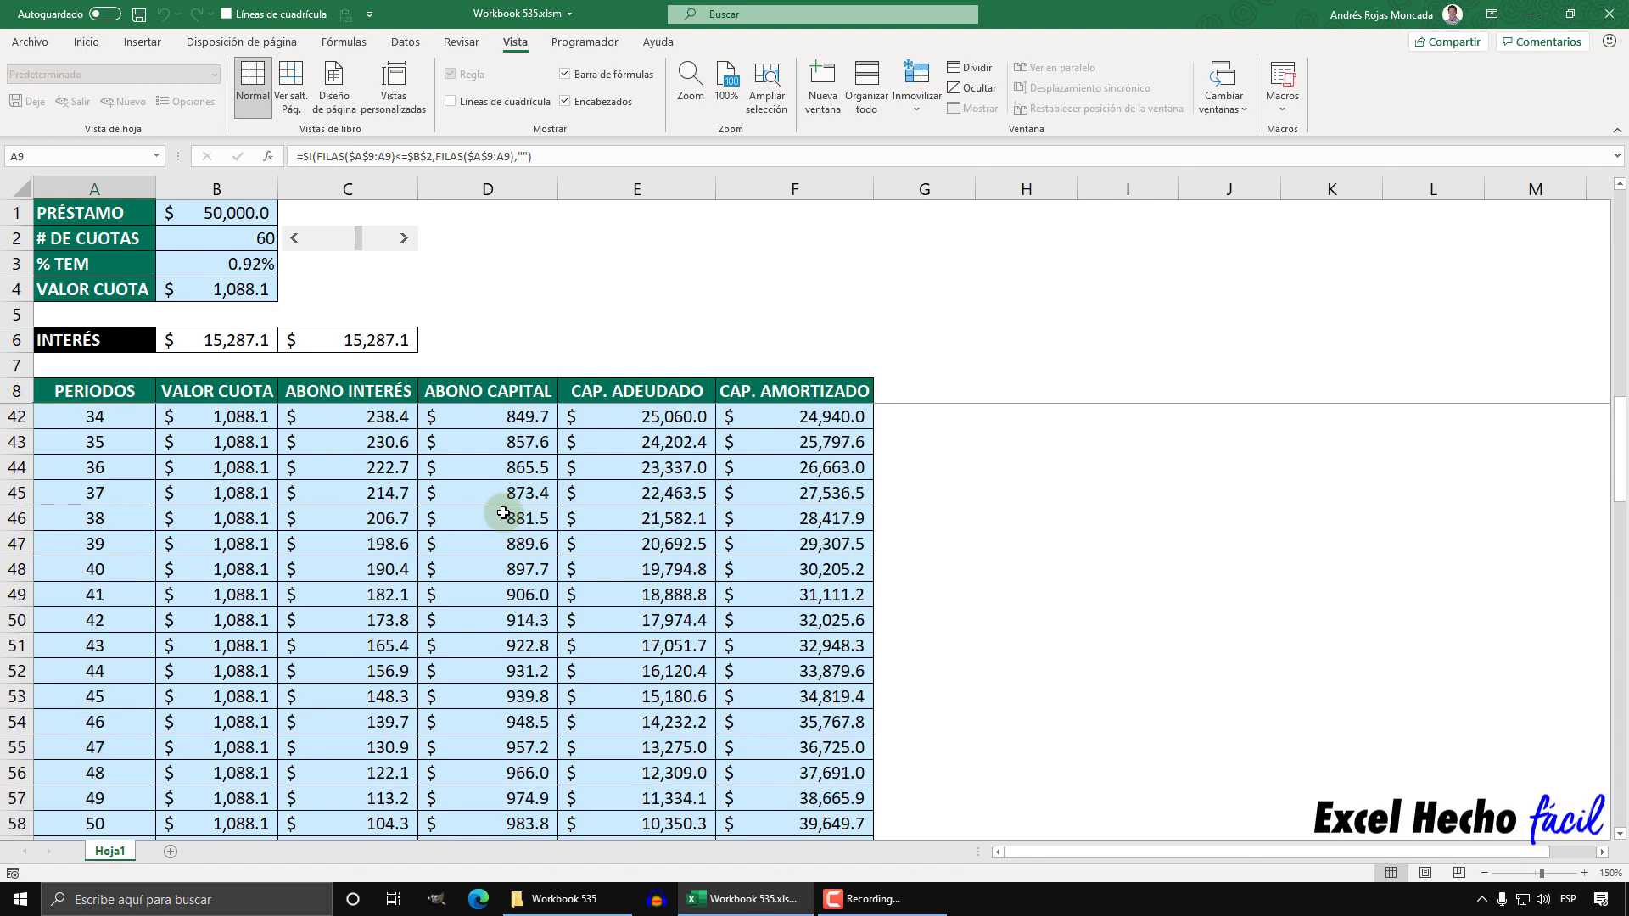
{"action": "scroll", "coordinate": [503, 514], "scroll_direction": "down", "scroll_amount": 2}
{"action": "scroll", "coordinate": [503, 513], "scroll_direction": "down", "scroll_amount": 3}
{"action": "scroll", "coordinate": [503, 513], "scroll_direction": "down", "scroll_amount": 3}
{"action": "scroll", "coordinate": [503, 513], "scroll_direction": "down", "scroll_amount": 2}
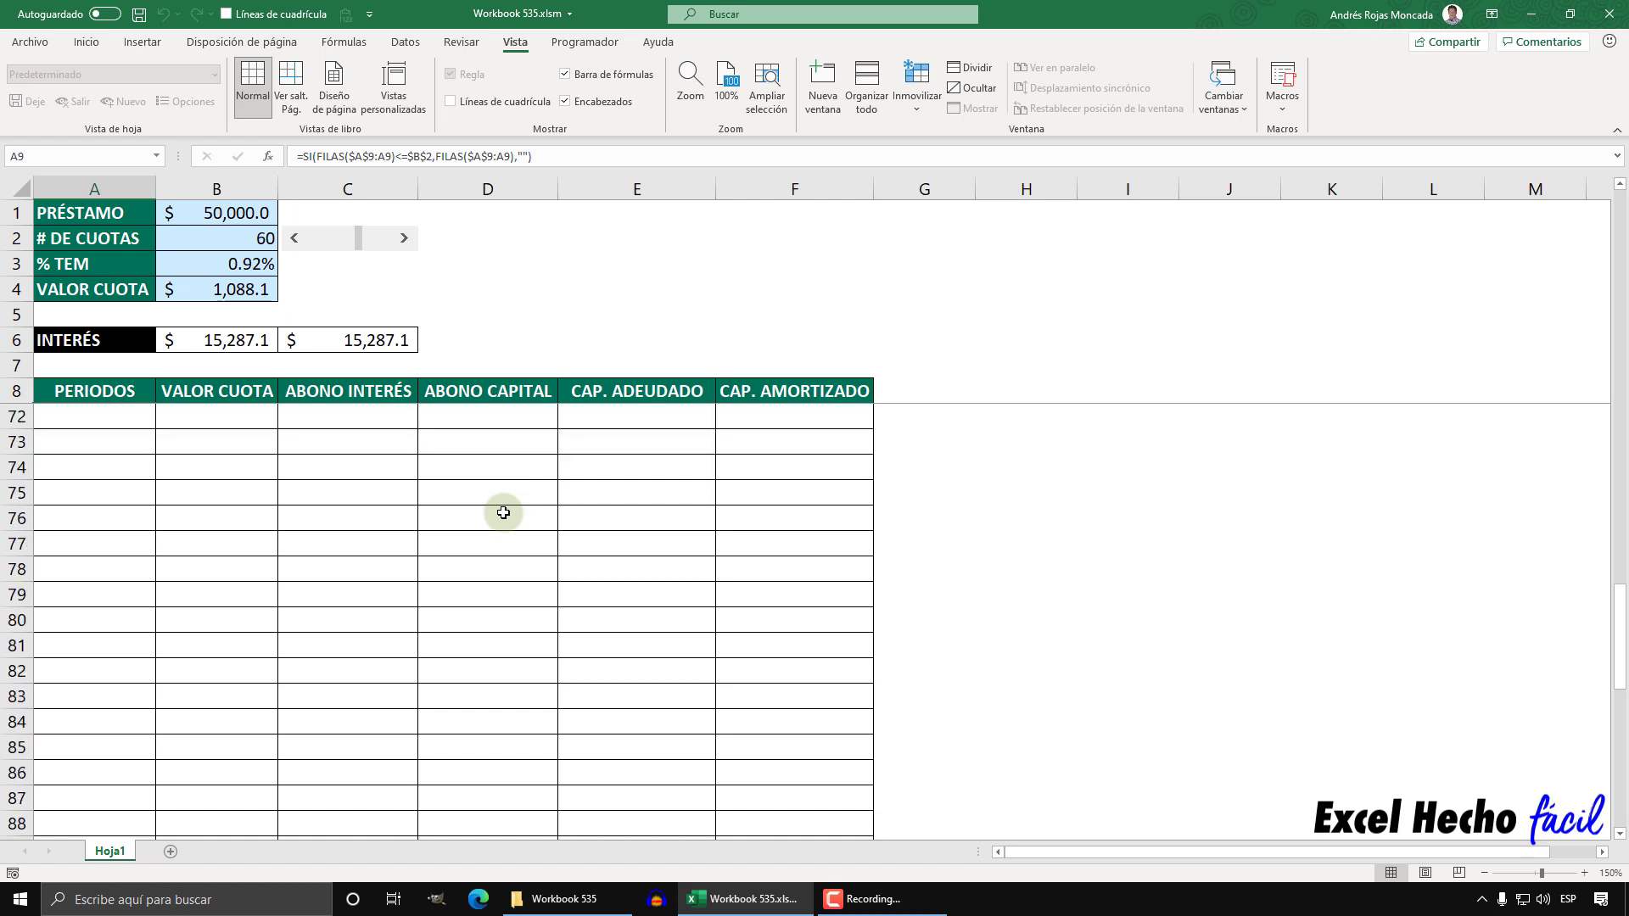
{"action": "left_click", "coordinate": [1620, 835]}
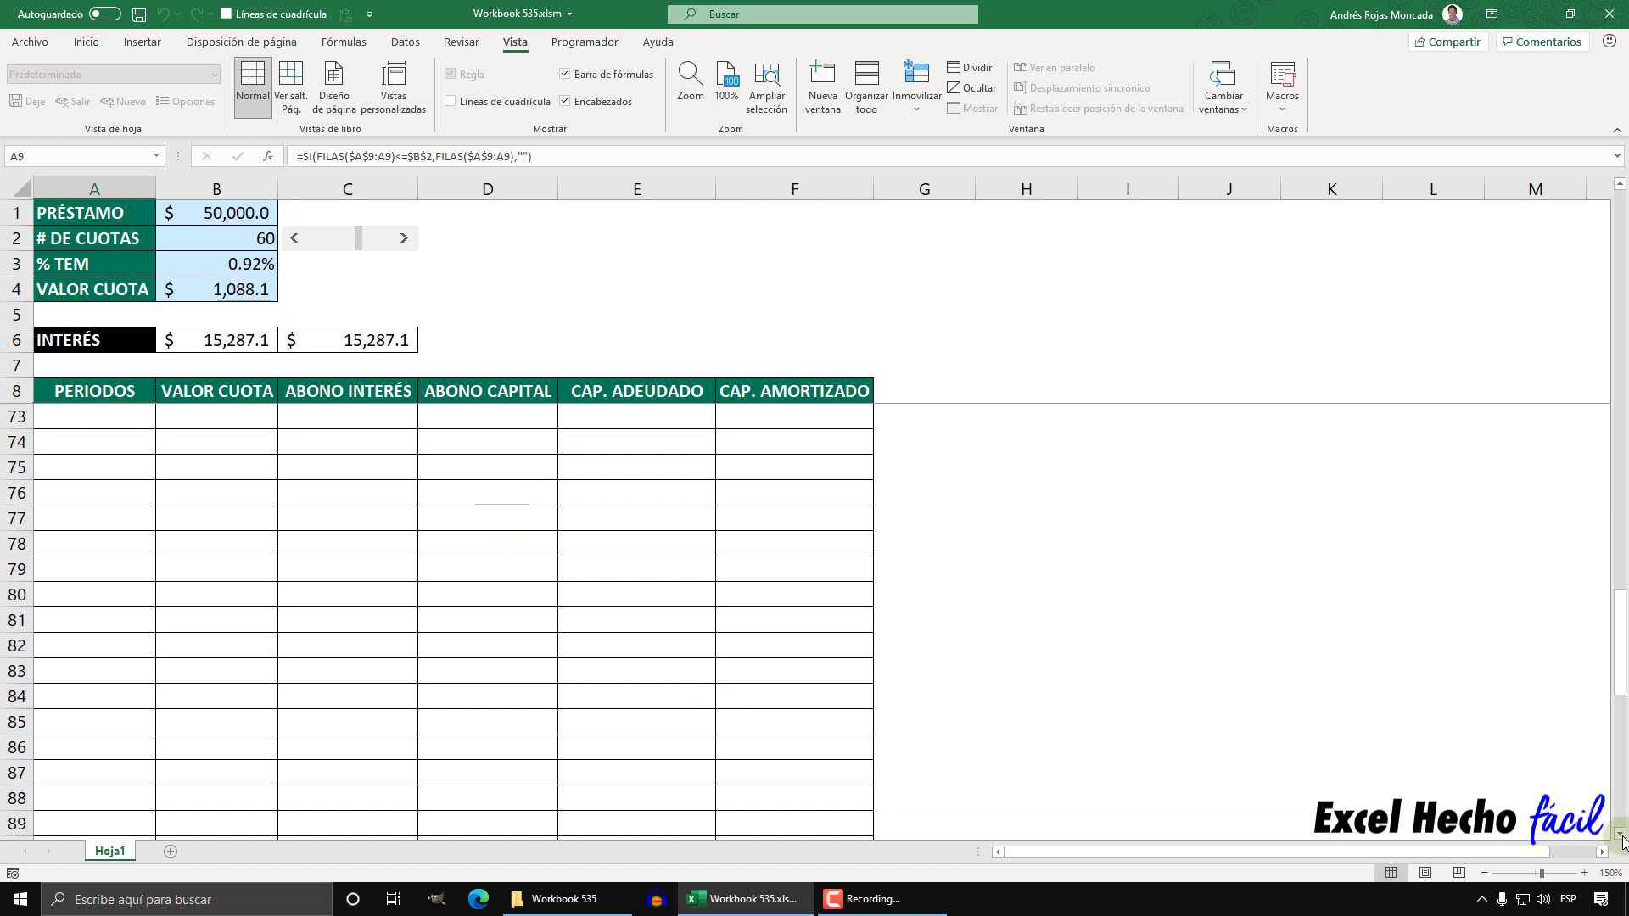
{"action": "left_click_drag", "start_coordinate": [1622, 840], "coordinate": [1622, 840]}
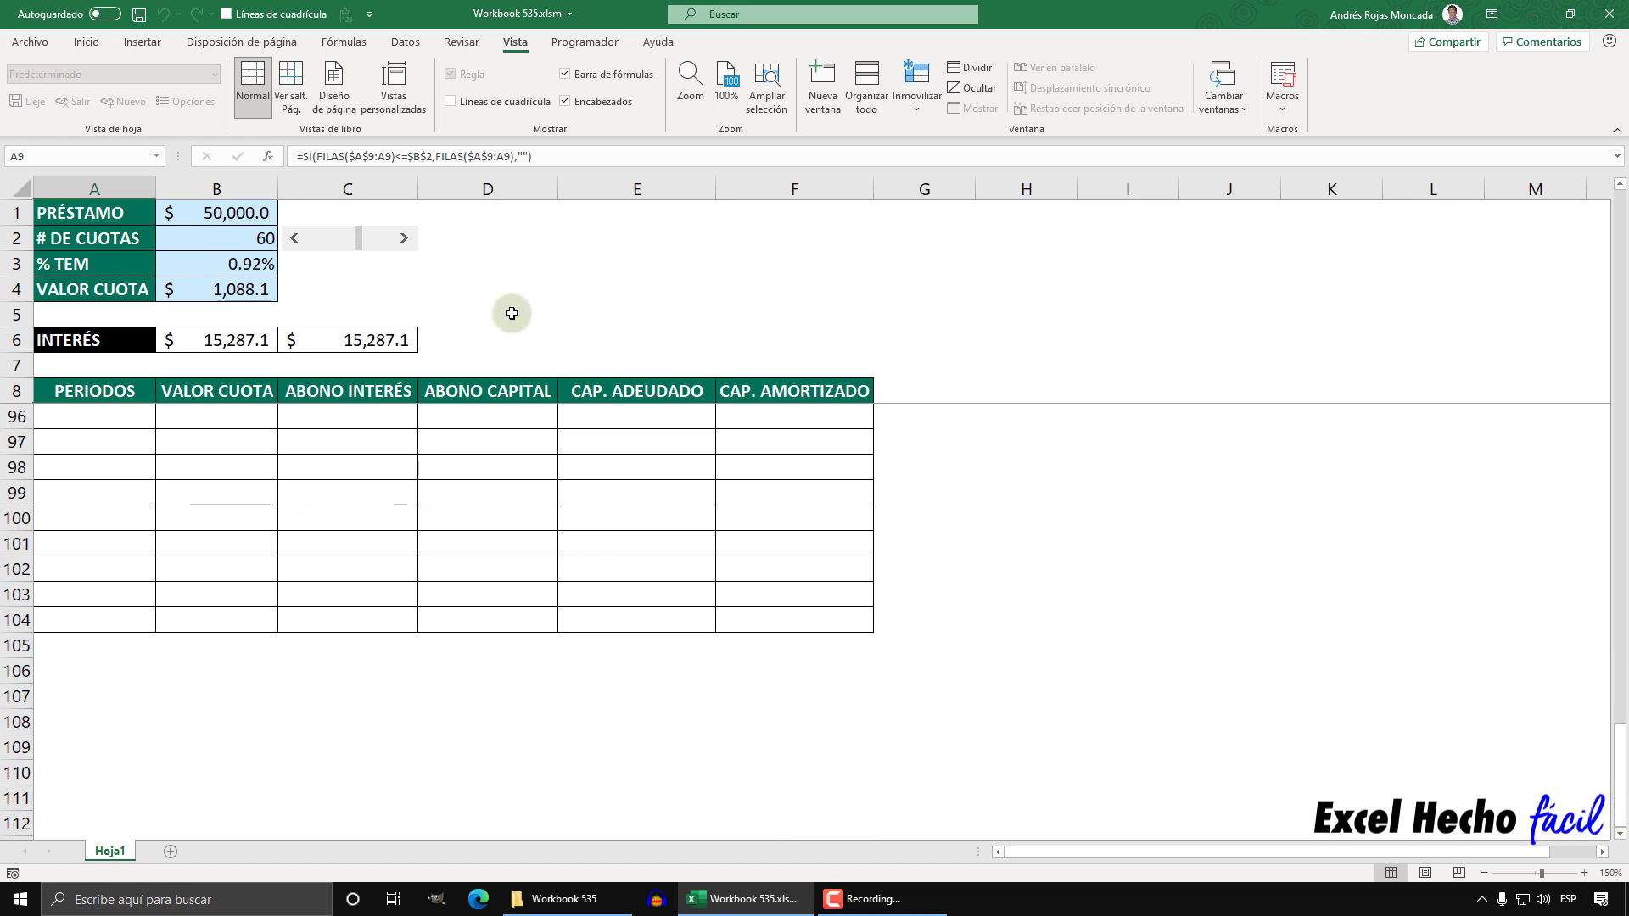
{"action": "scroll", "coordinate": [547, 502], "scroll_direction": "up", "scroll_amount": 13}
{"action": "scroll", "coordinate": [551, 504], "scroll_direction": "up", "scroll_amount": 10}
{"action": "scroll", "coordinate": [554, 504], "scroll_direction": "up", "scroll_amount": 6}
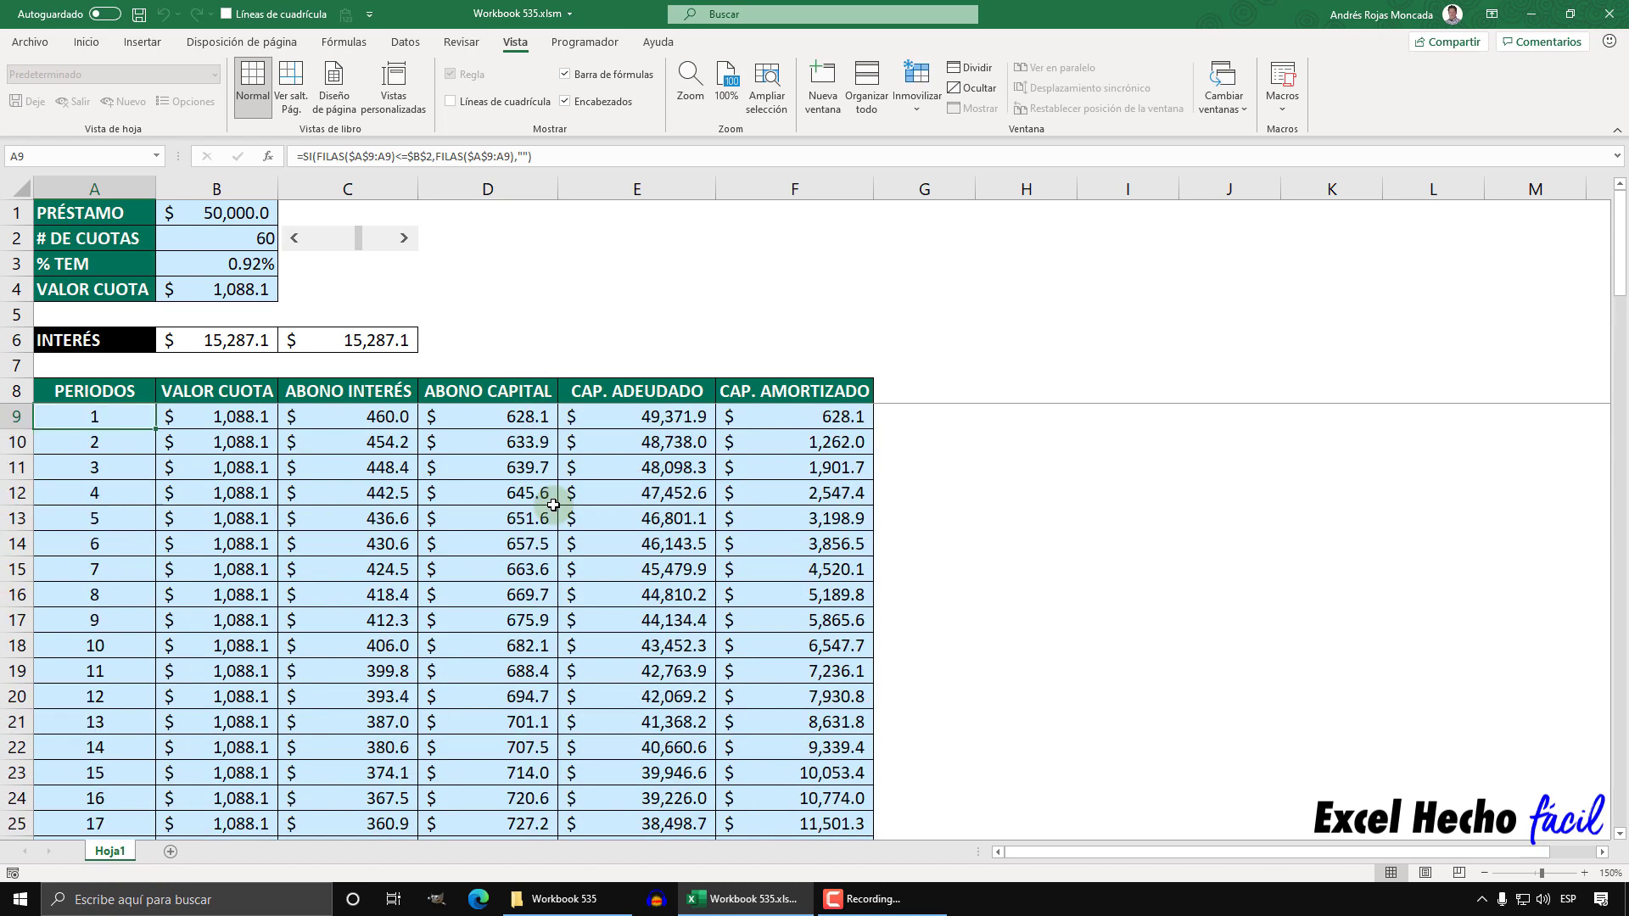
Step: Unfreeze the header rows with Movilizar paneles, then select empty cell F6
{"action": "left_click", "coordinate": [925, 103]}
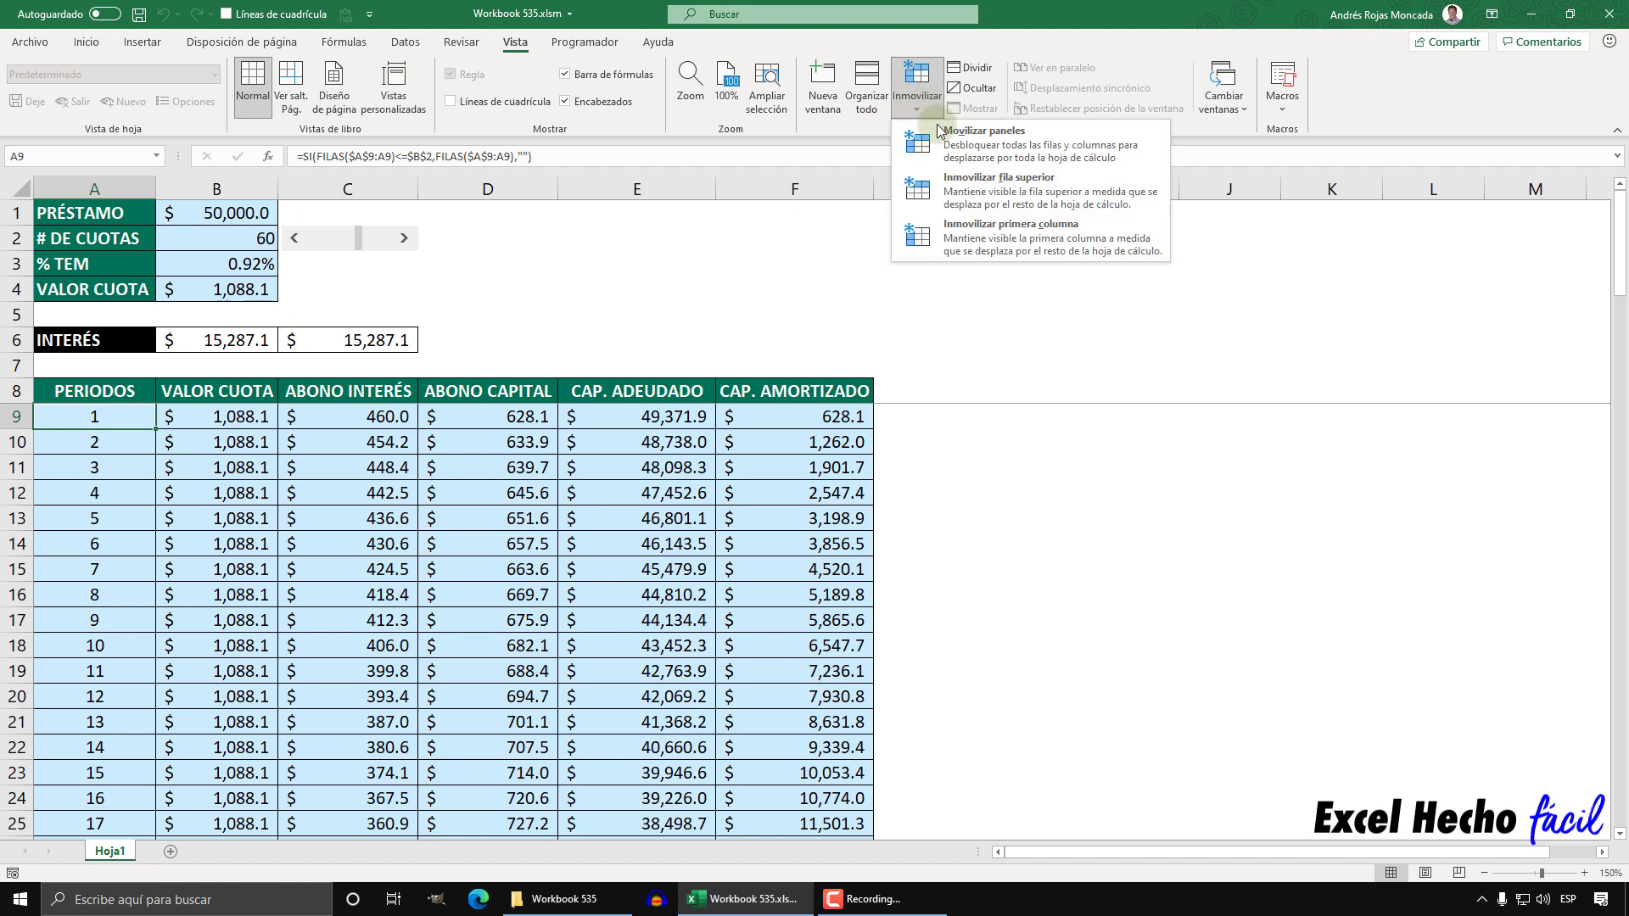
{"action": "left_click", "coordinate": [940, 140]}
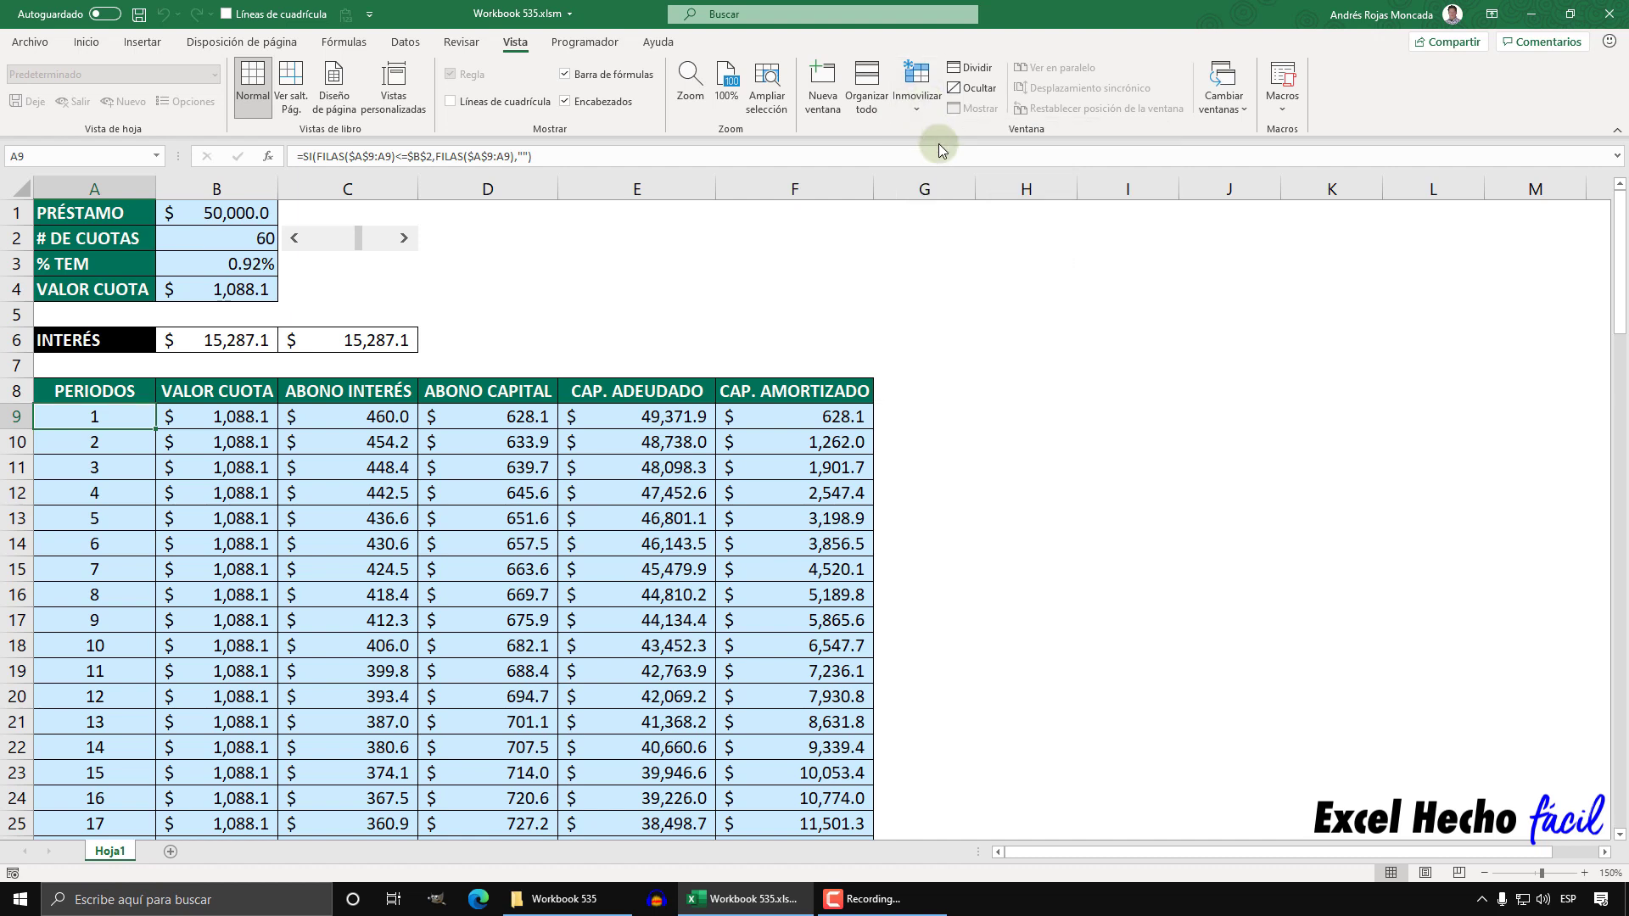
{"action": "left_click", "coordinate": [781, 337]}
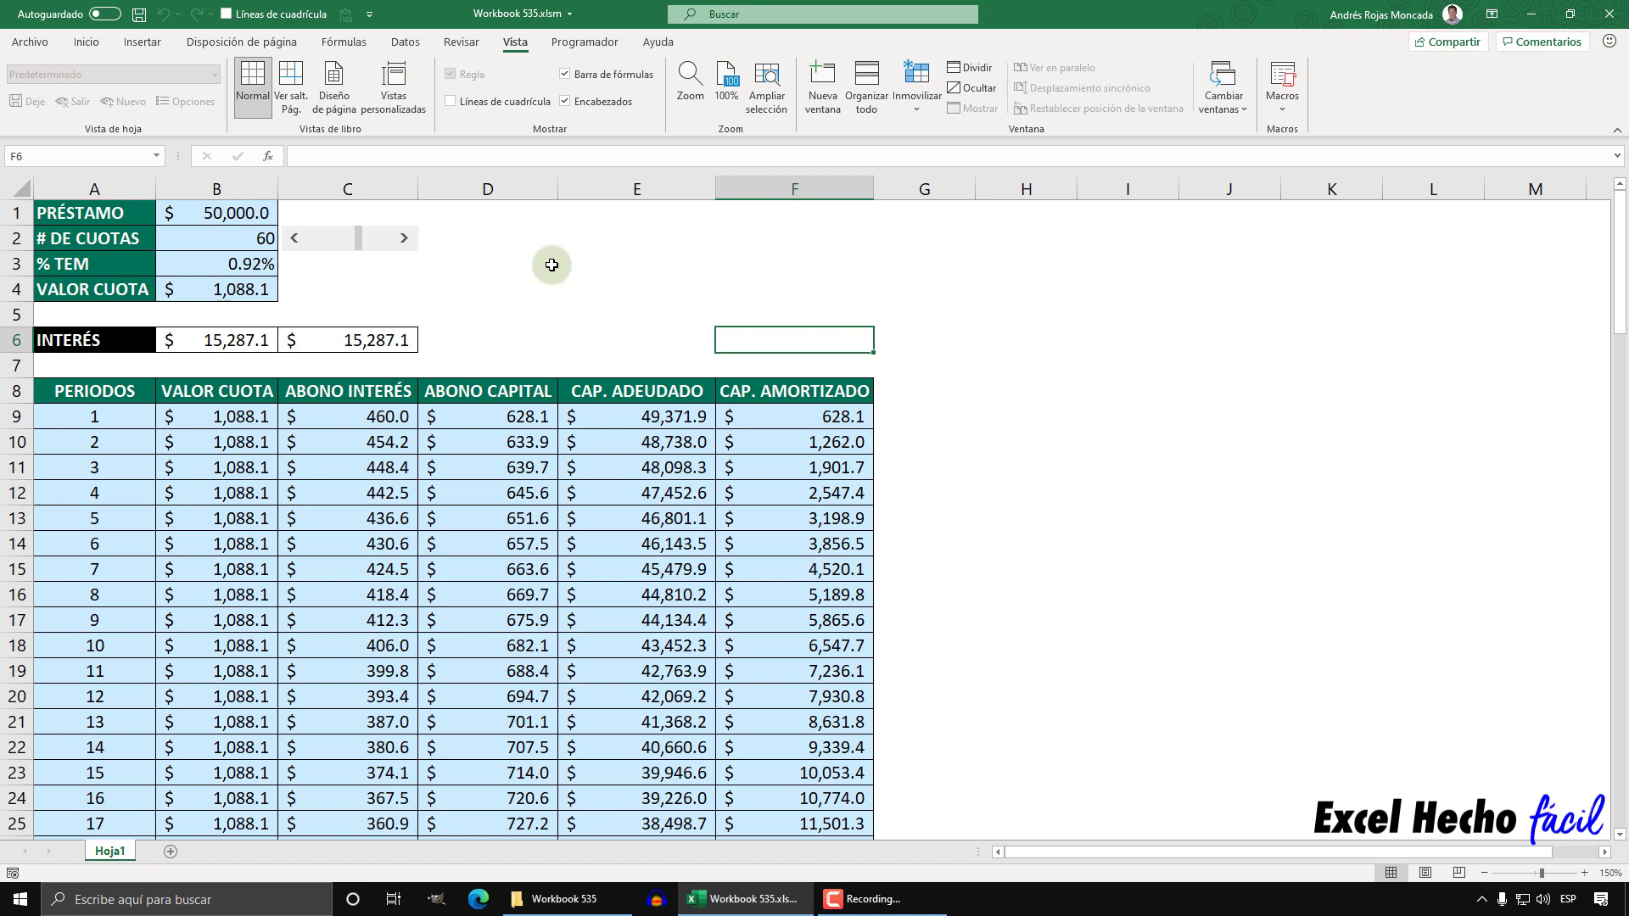
Step: Select D1 and freeze panes so columns A–C stay fixed
{"action": "left_click", "coordinate": [505, 215]}
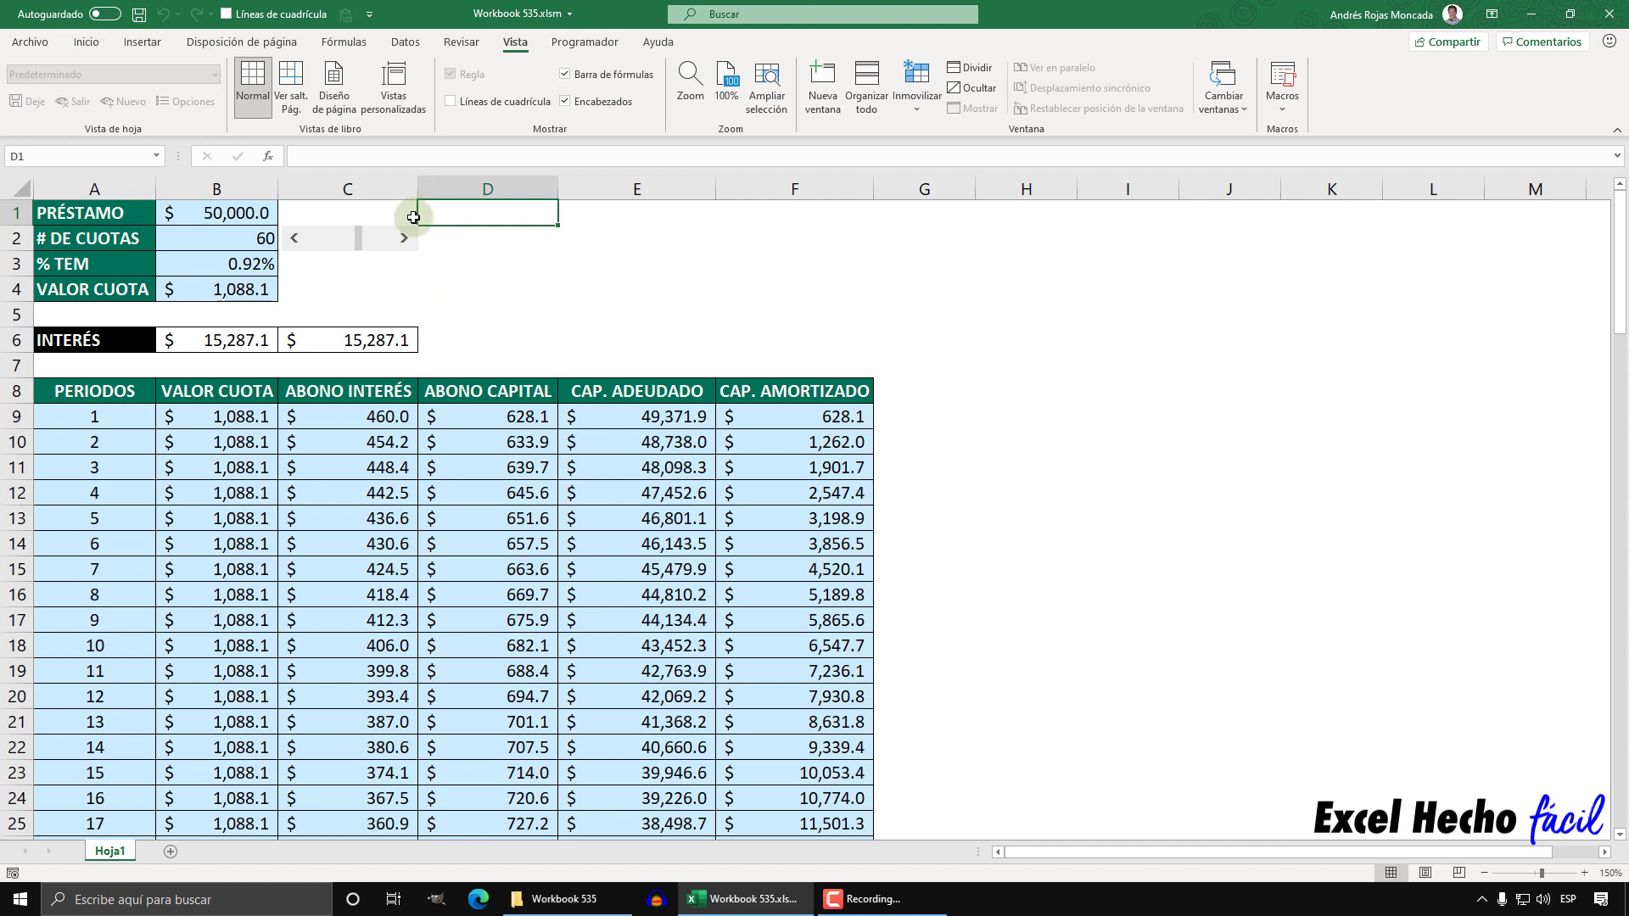
{"action": "left_click", "coordinate": [914, 110]}
{"action": "left_click", "coordinate": [924, 138]}
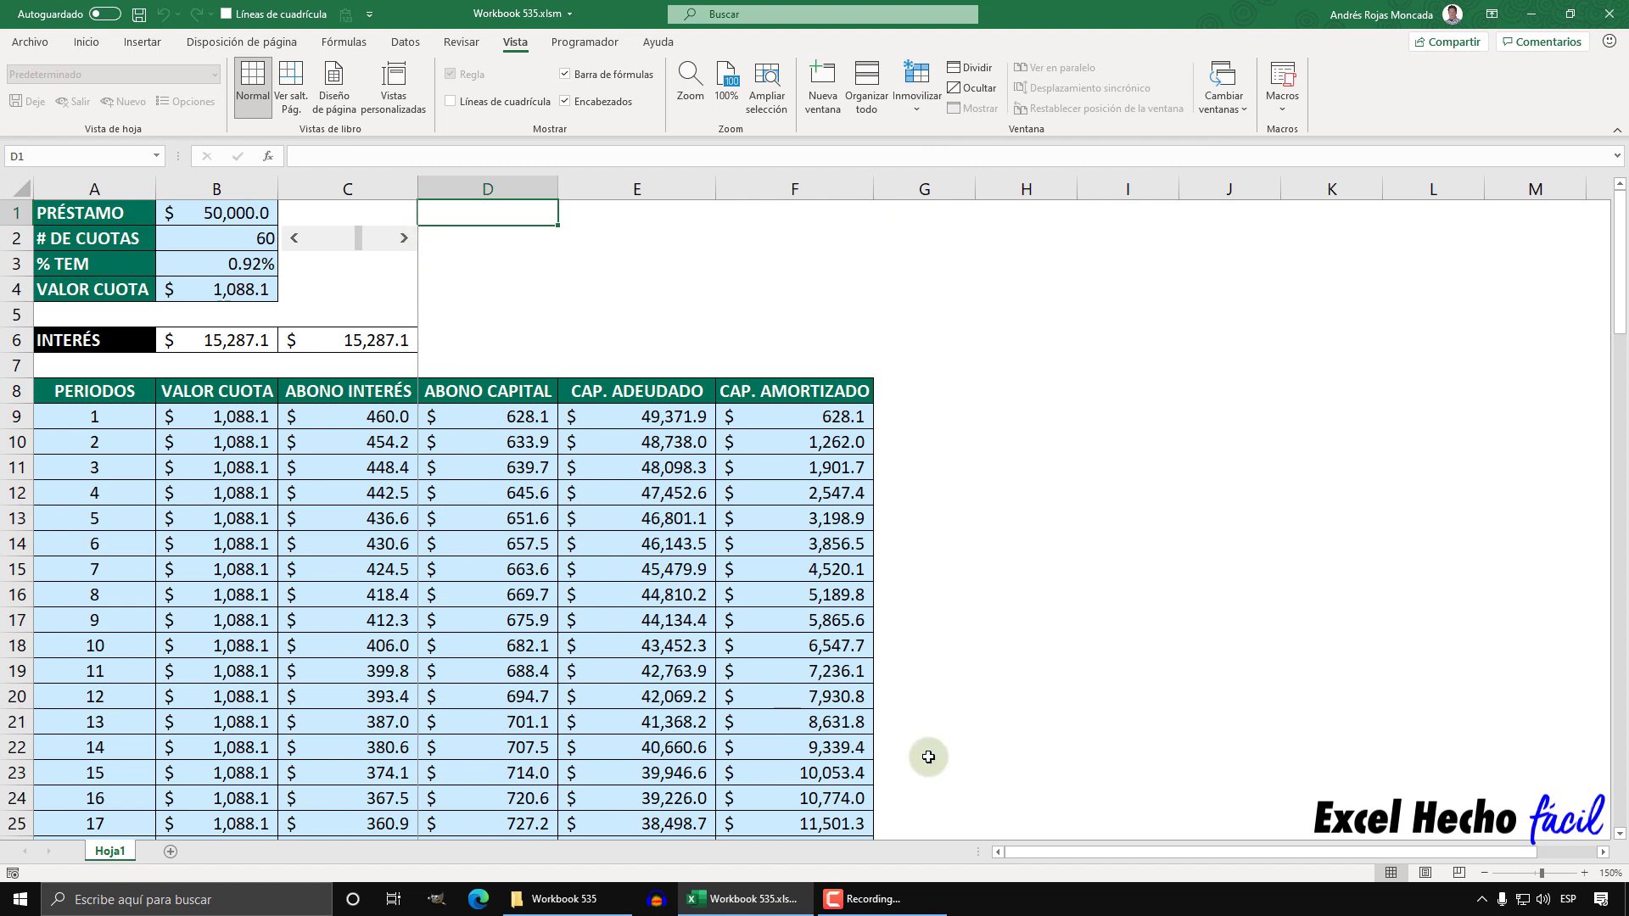
Step: Scroll three columns right past the frozen columns and three back left to test
{"action": "left_click", "coordinate": [1603, 852]}
{"action": "left_click", "coordinate": [1603, 852]}
{"action": "left_click", "coordinate": [1603, 852]}
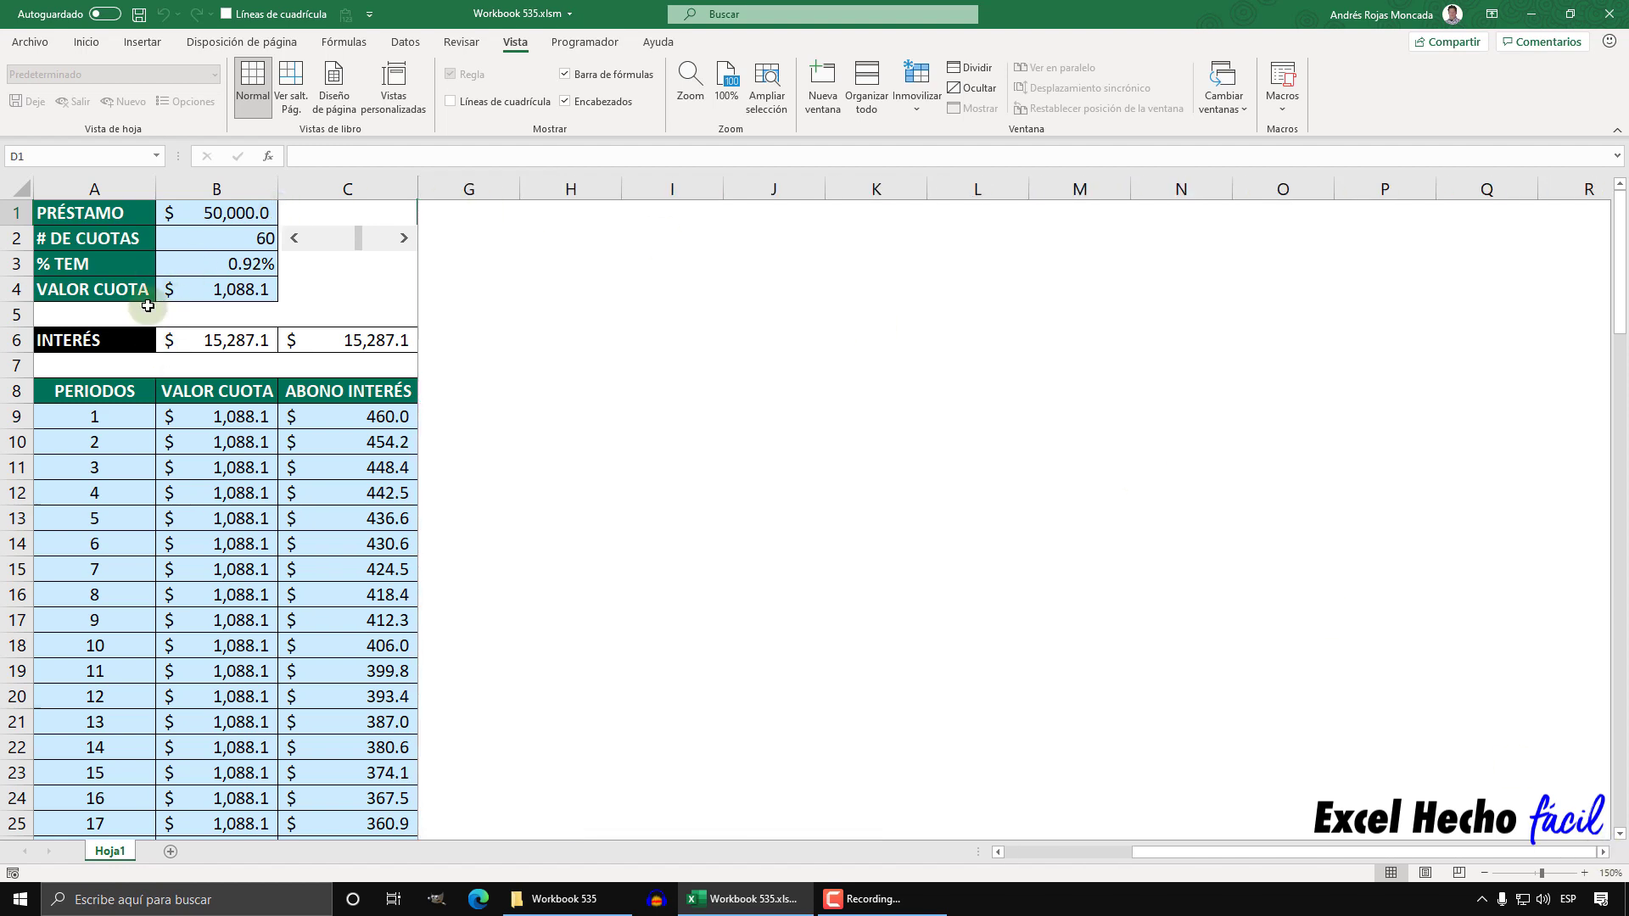
{"action": "left_click", "coordinate": [998, 852]}
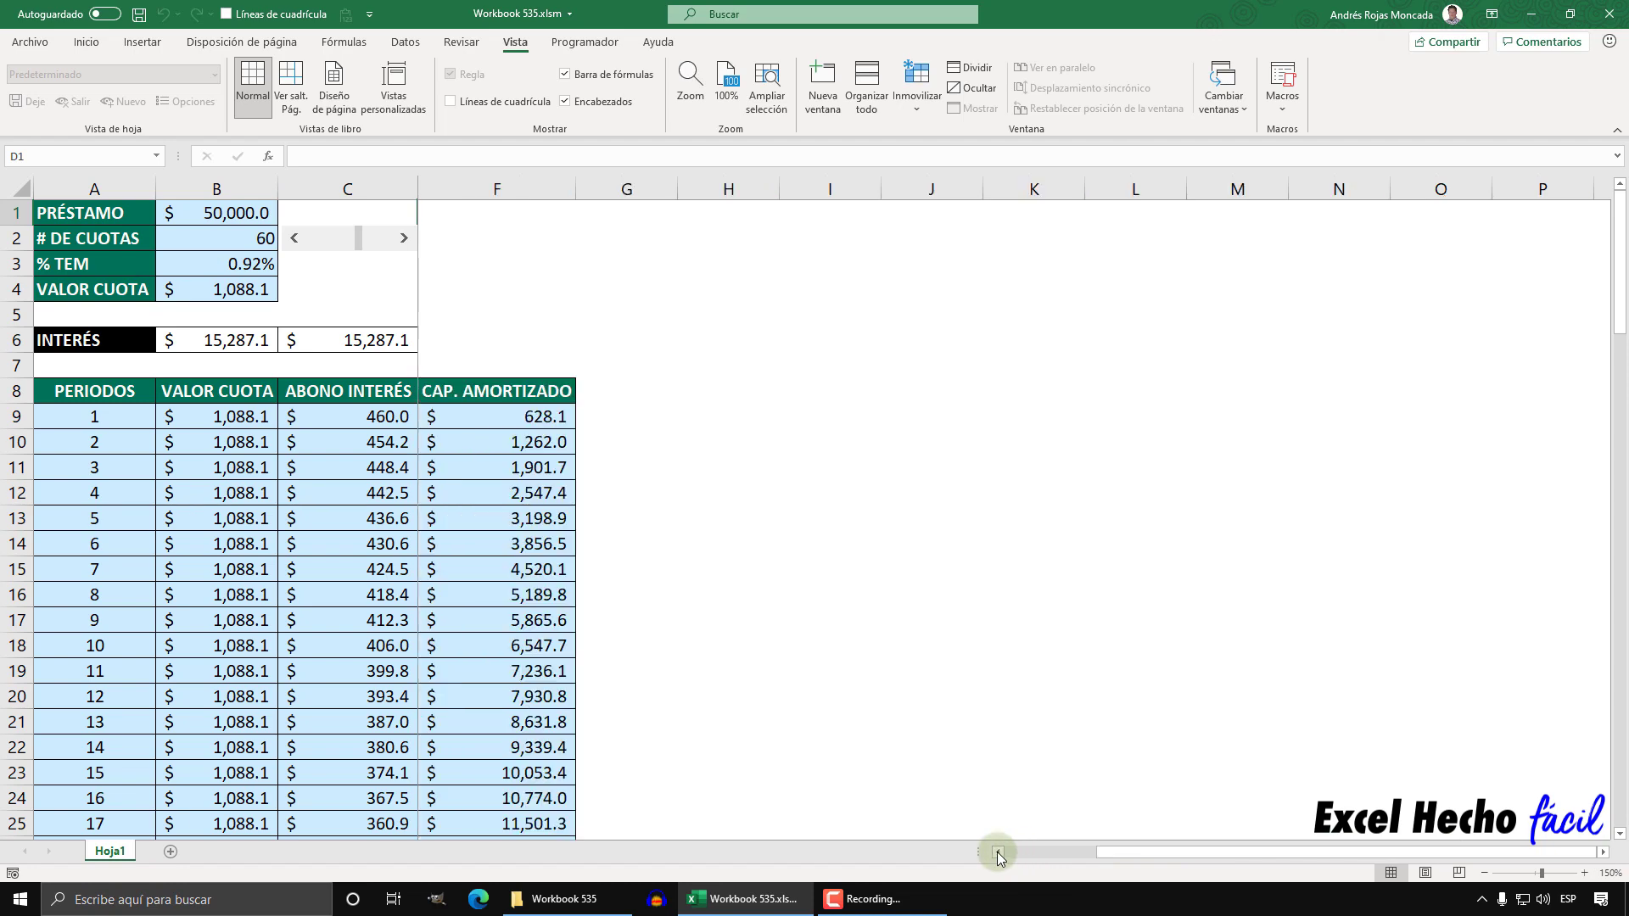
{"action": "left_click", "coordinate": [998, 852]}
{"action": "left_click", "coordinate": [997, 852]}
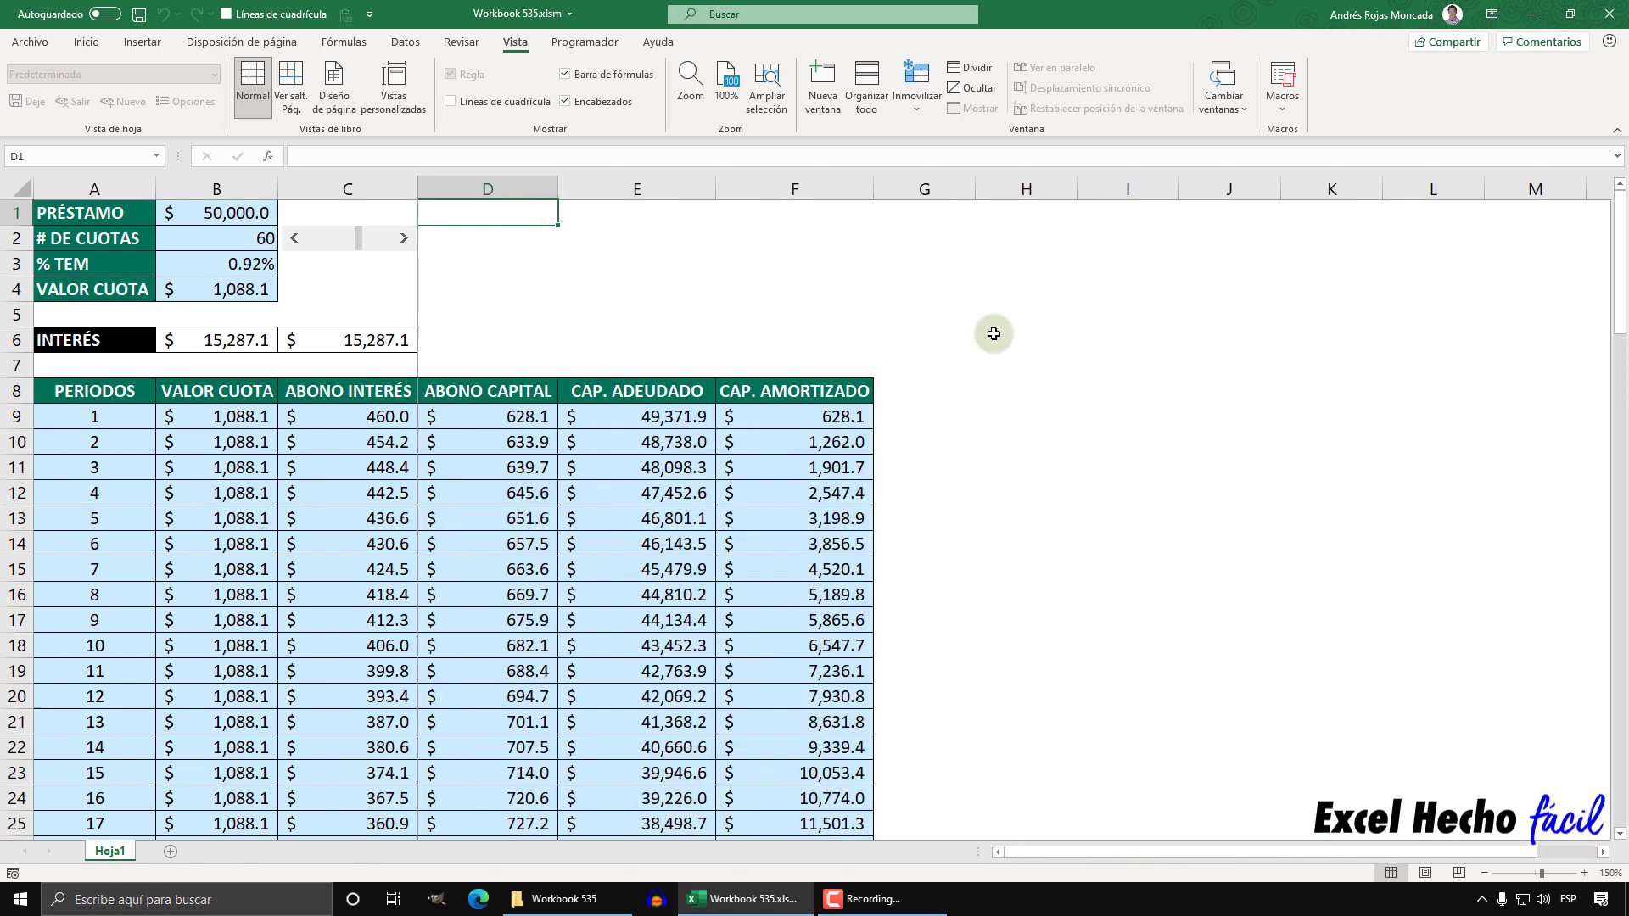
Step: Unfreeze columns A–C with Movilizar paneles and select empty cell F6
{"action": "left_click", "coordinate": [907, 108]}
{"action": "left_click", "coordinate": [939, 149]}
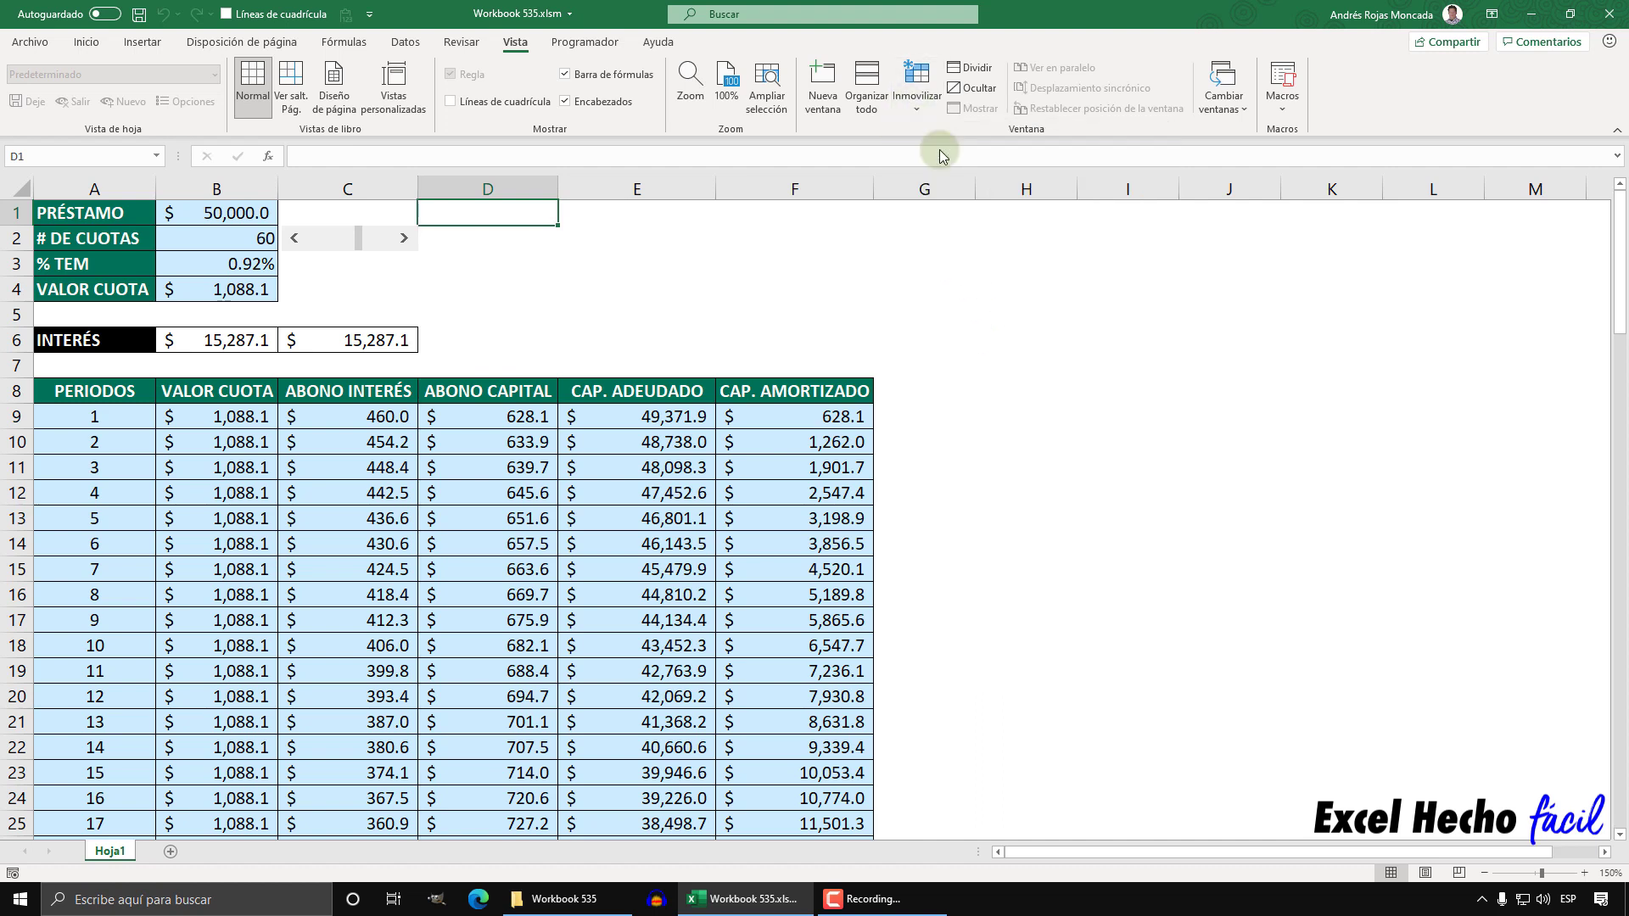
{"action": "left_click", "coordinate": [804, 337]}
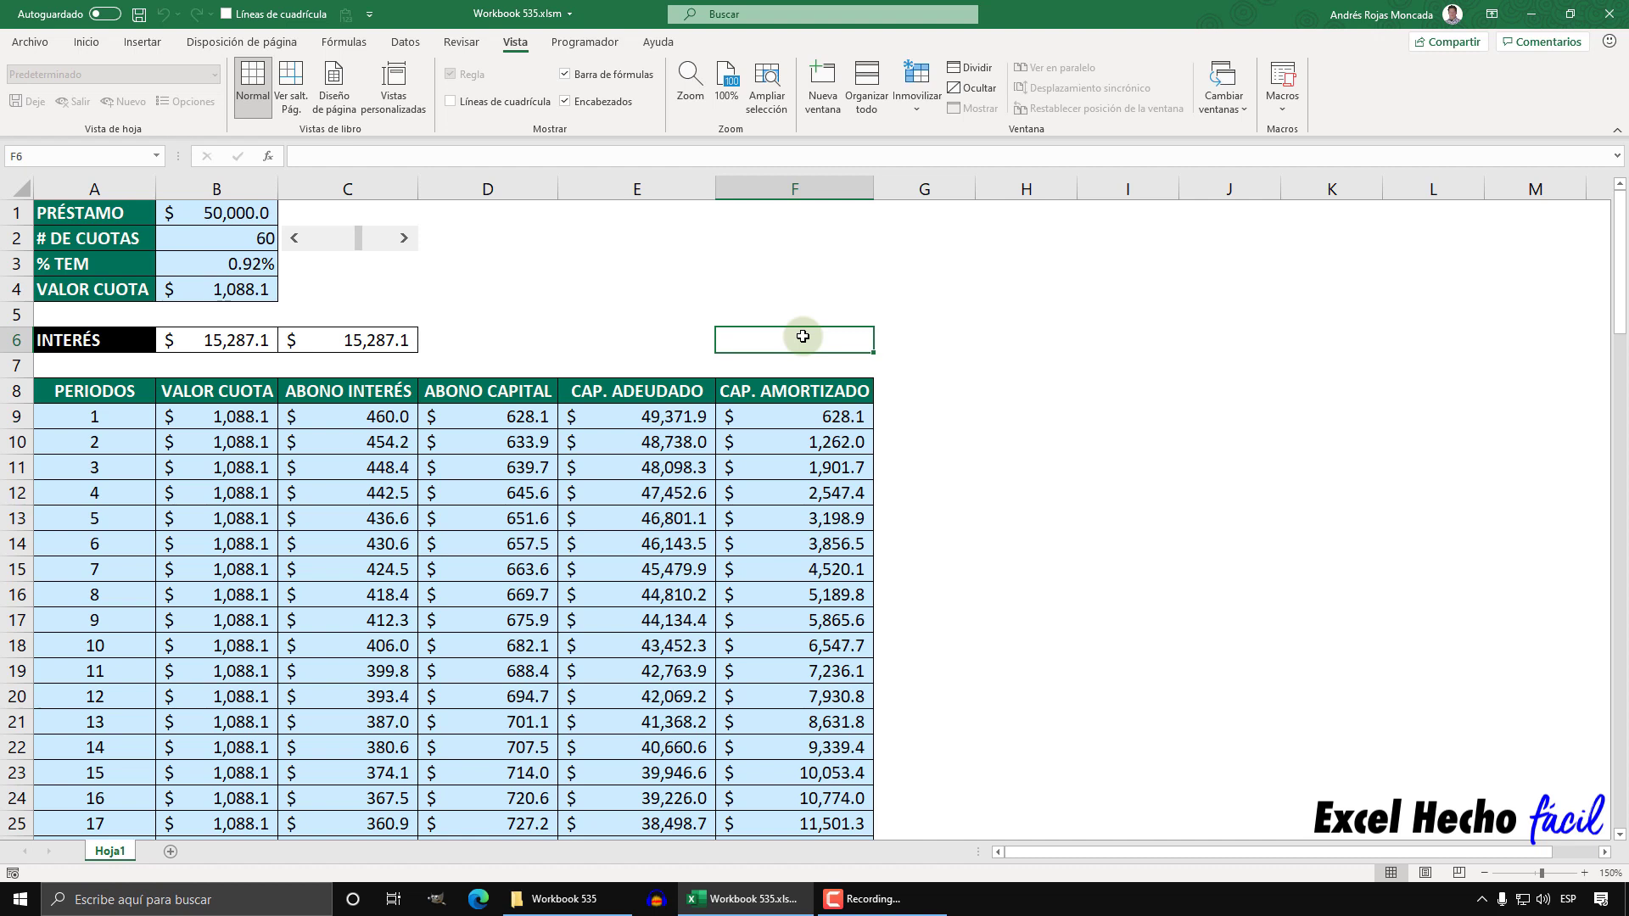
Step: Select D9 and freeze panes to lock rows 1–8 and columns A–C together
{"action": "left_click", "coordinate": [509, 416]}
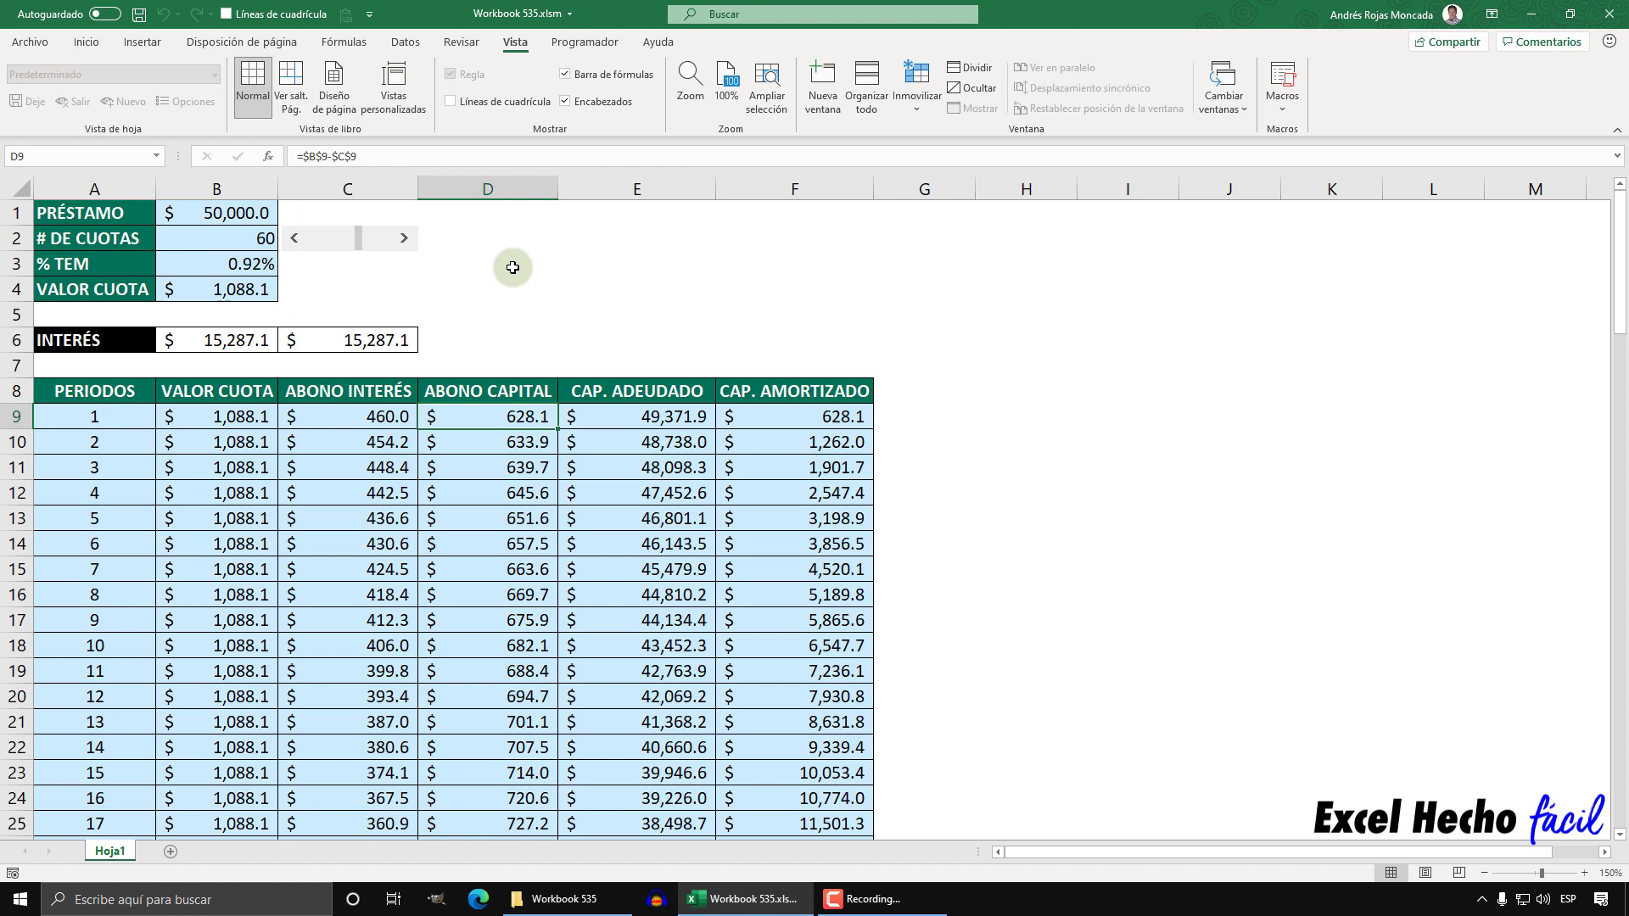
{"action": "left_click", "coordinate": [923, 118]}
{"action": "left_click", "coordinate": [949, 140]}
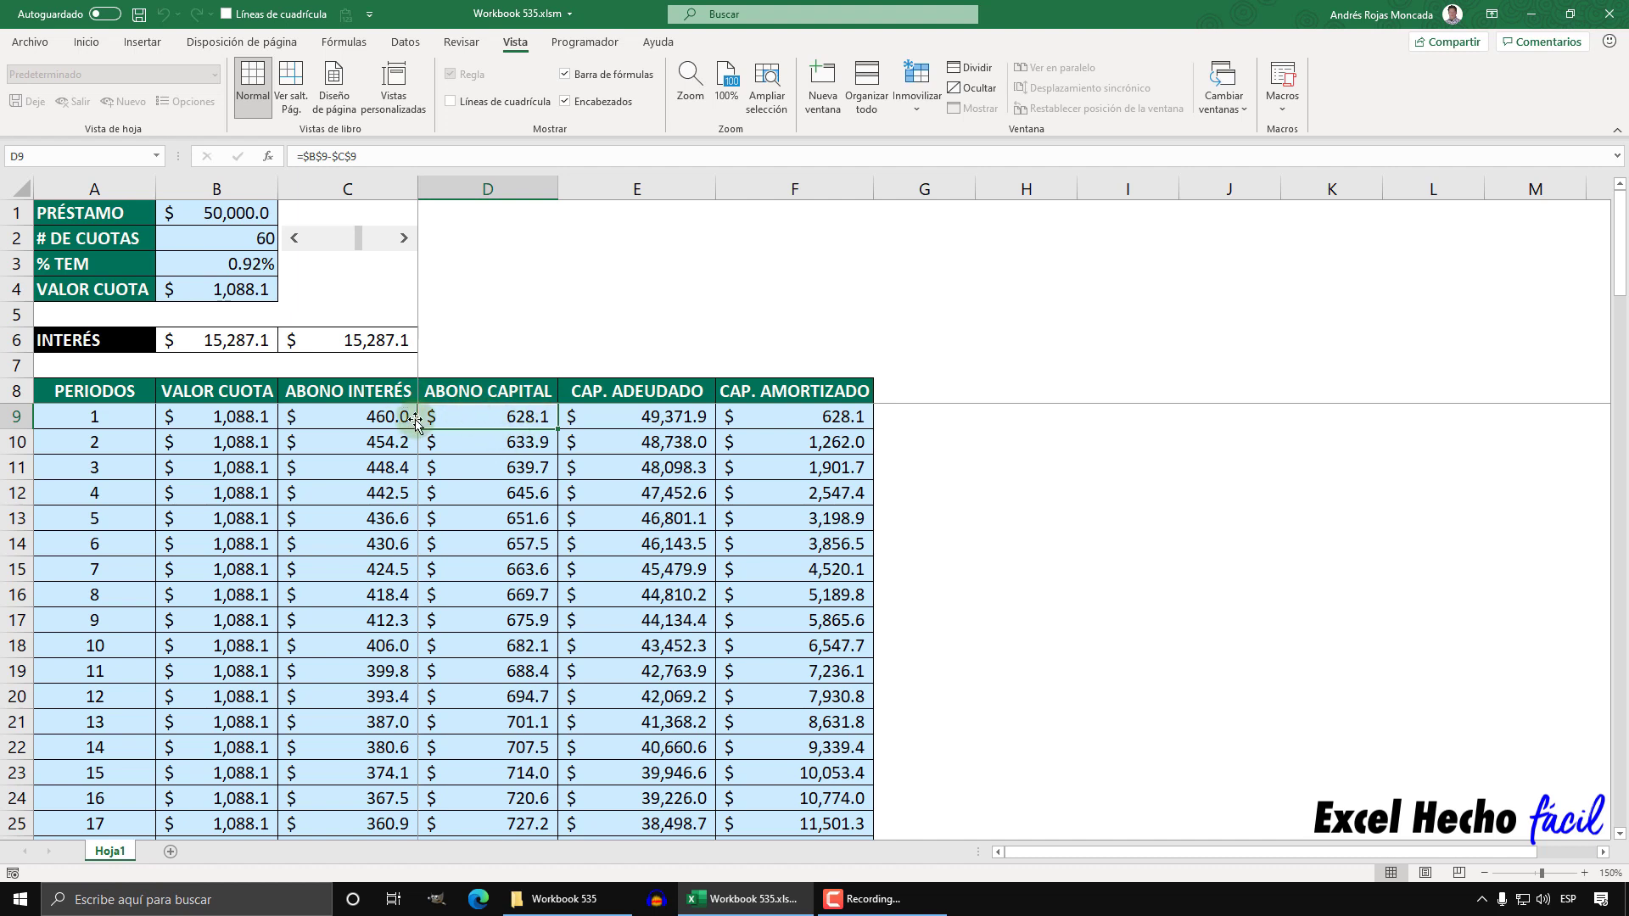
Step: Scroll two columns right and five rows down past the frozen panes, then select F5
{"action": "left_click", "coordinate": [1606, 855]}
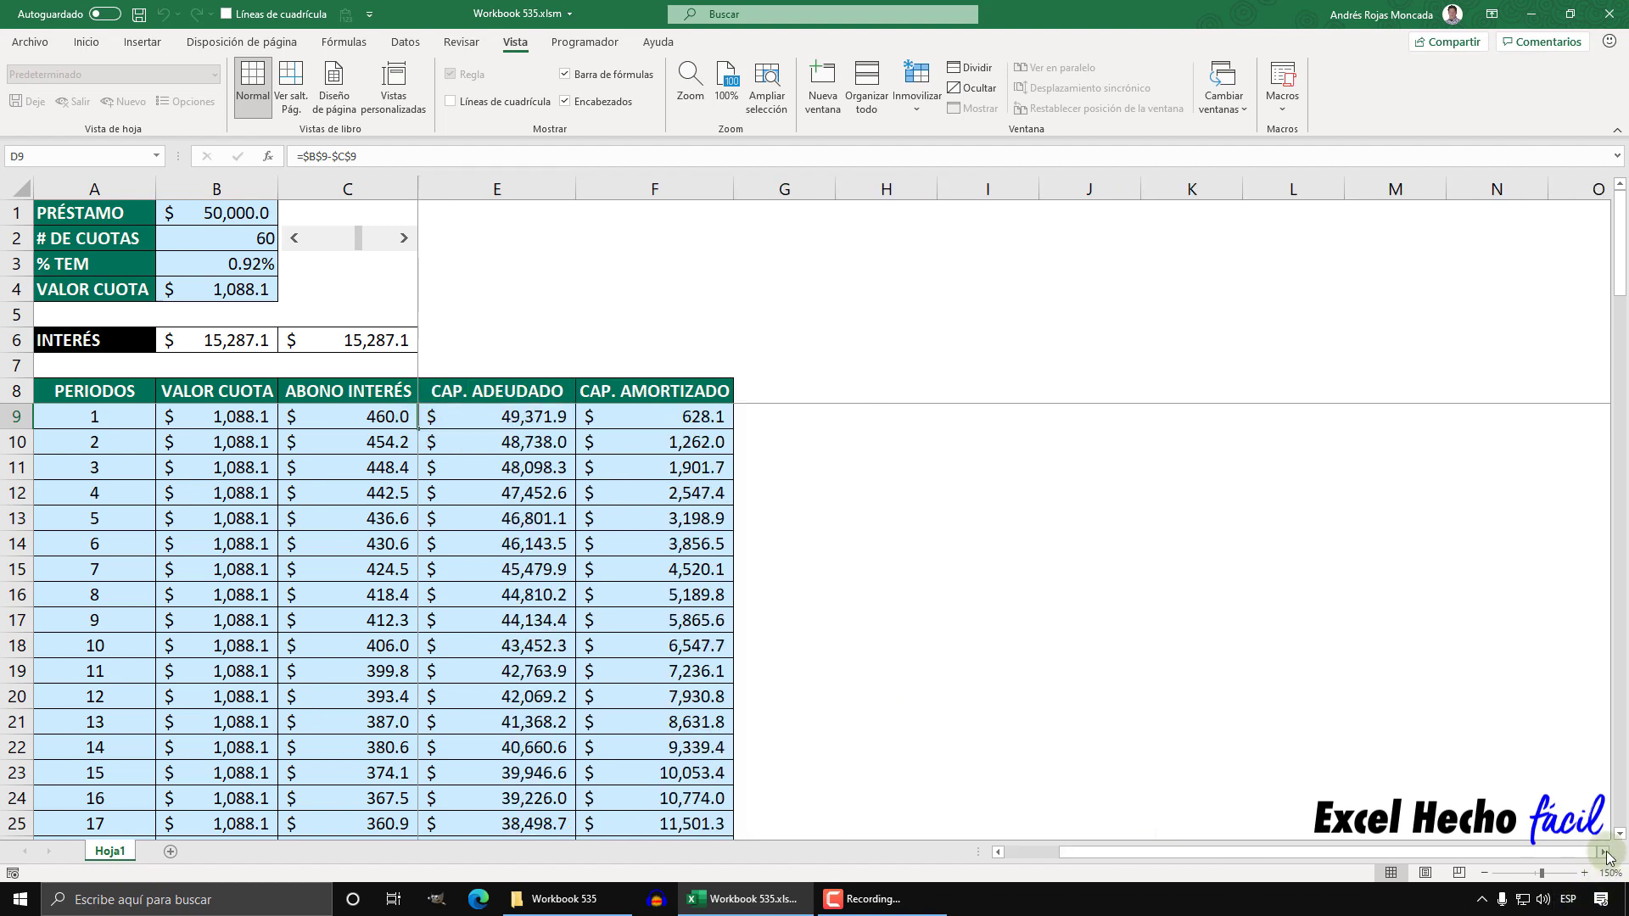
{"action": "left_click", "coordinate": [1606, 856]}
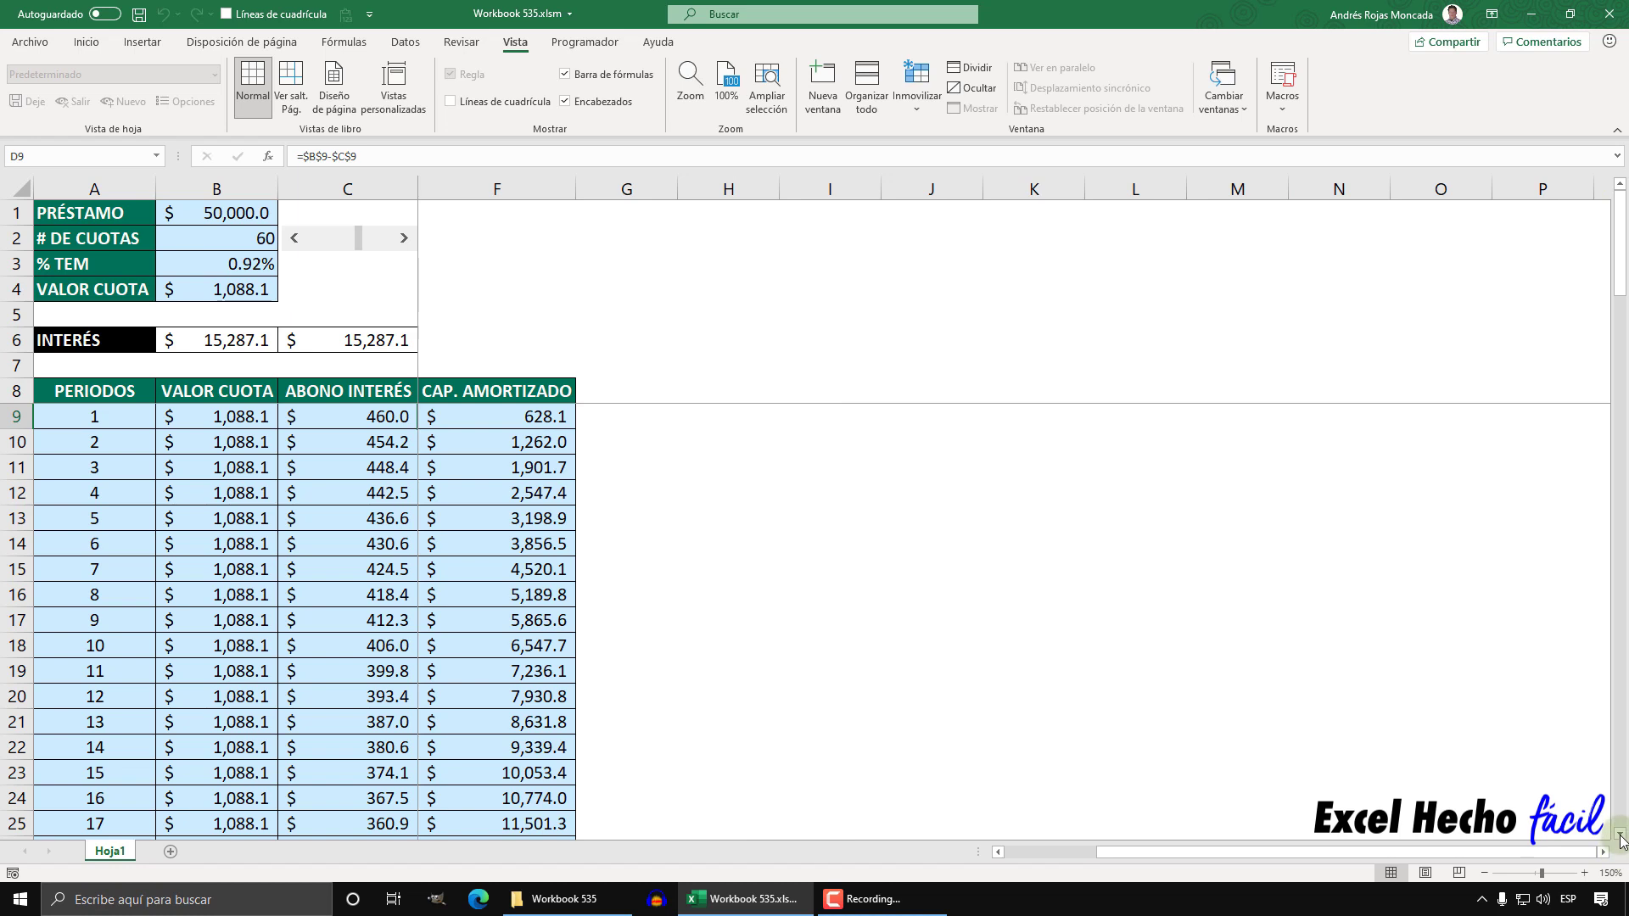
{"action": "left_click", "coordinate": [1621, 835]}
{"action": "left_click", "coordinate": [1621, 835]}
{"action": "left_click", "coordinate": [1620, 835]}
{"action": "left_click", "coordinate": [1620, 835]}
{"action": "left_click", "coordinate": [1621, 834]}
{"action": "left_click", "coordinate": [1621, 835]}
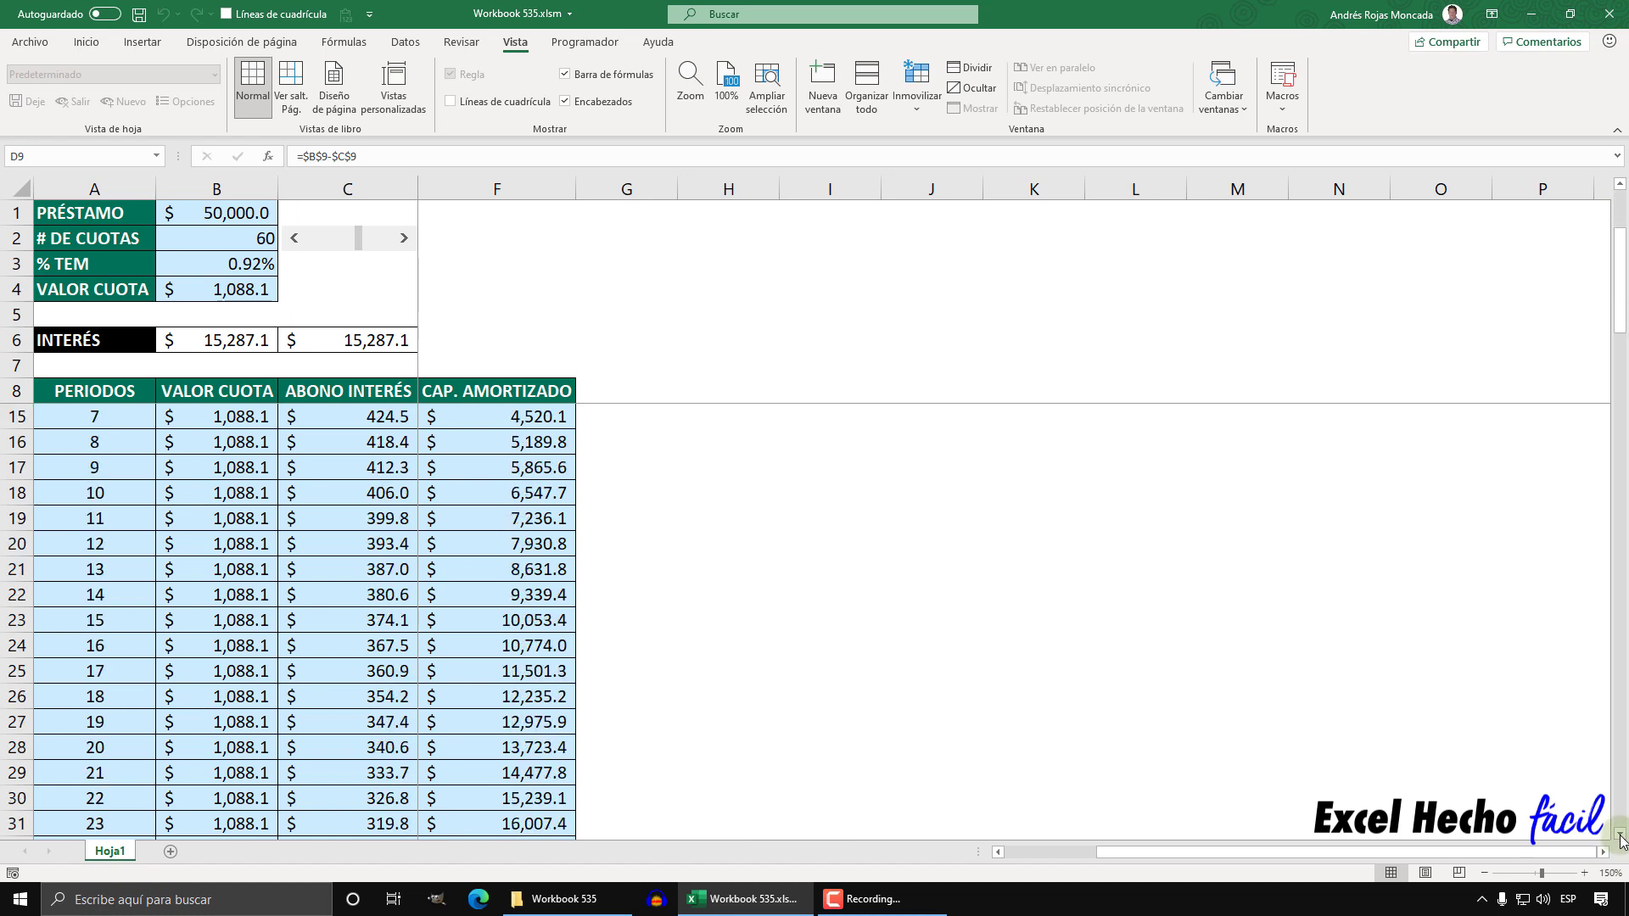
{"action": "left_click", "coordinate": [1620, 835]}
{"action": "left_click", "coordinate": [1621, 835]}
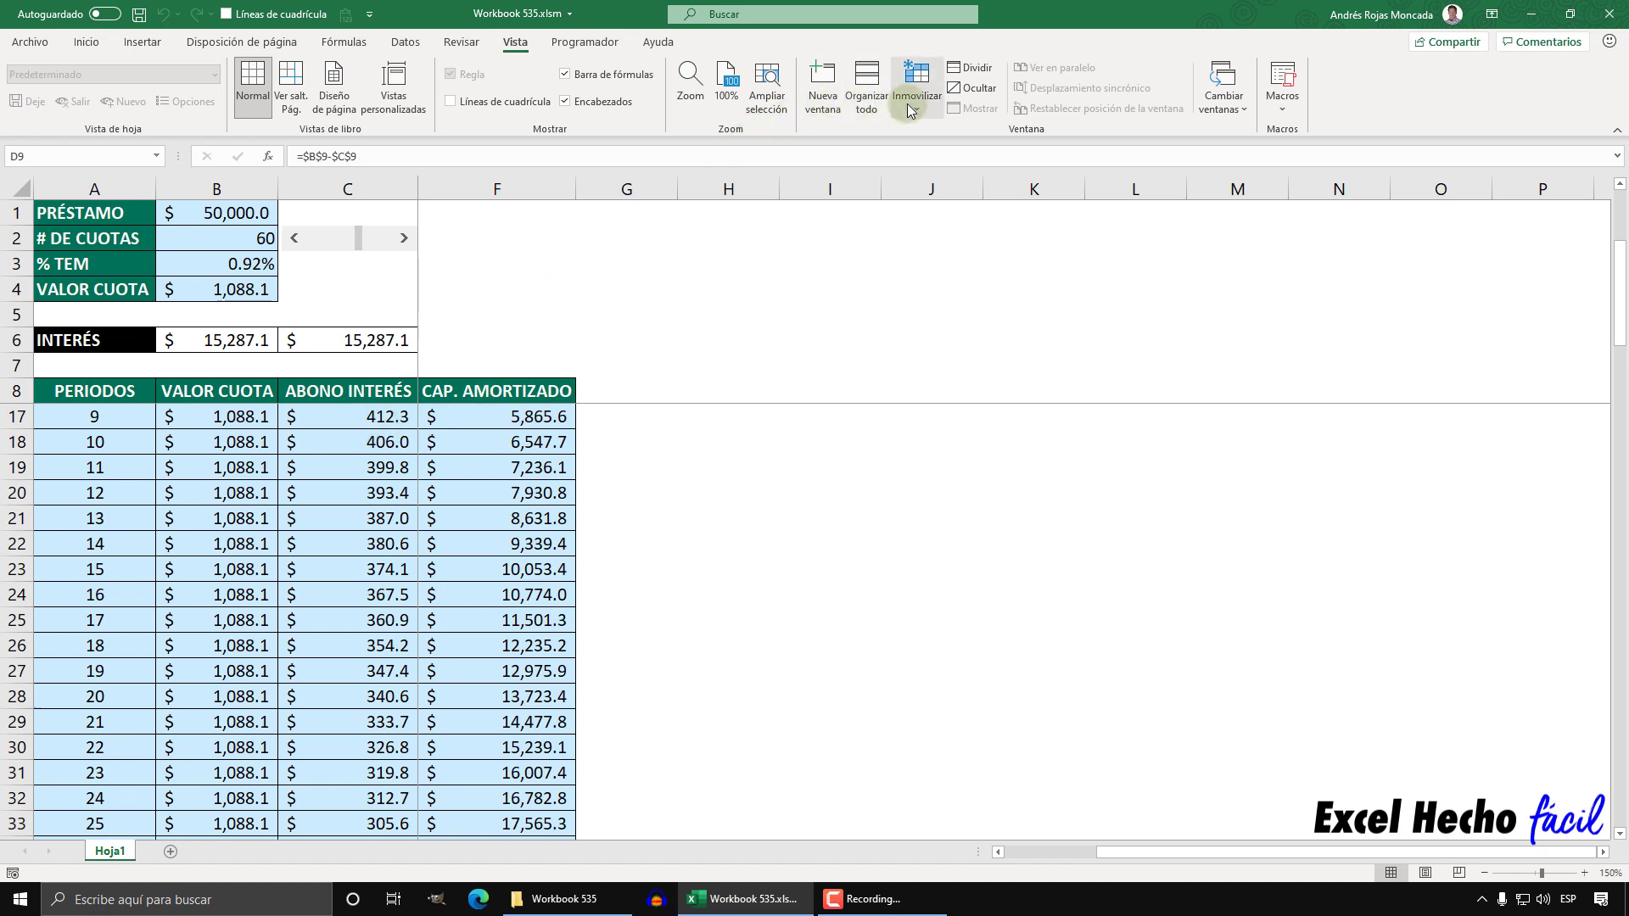
{"action": "left_click", "coordinate": [451, 316]}
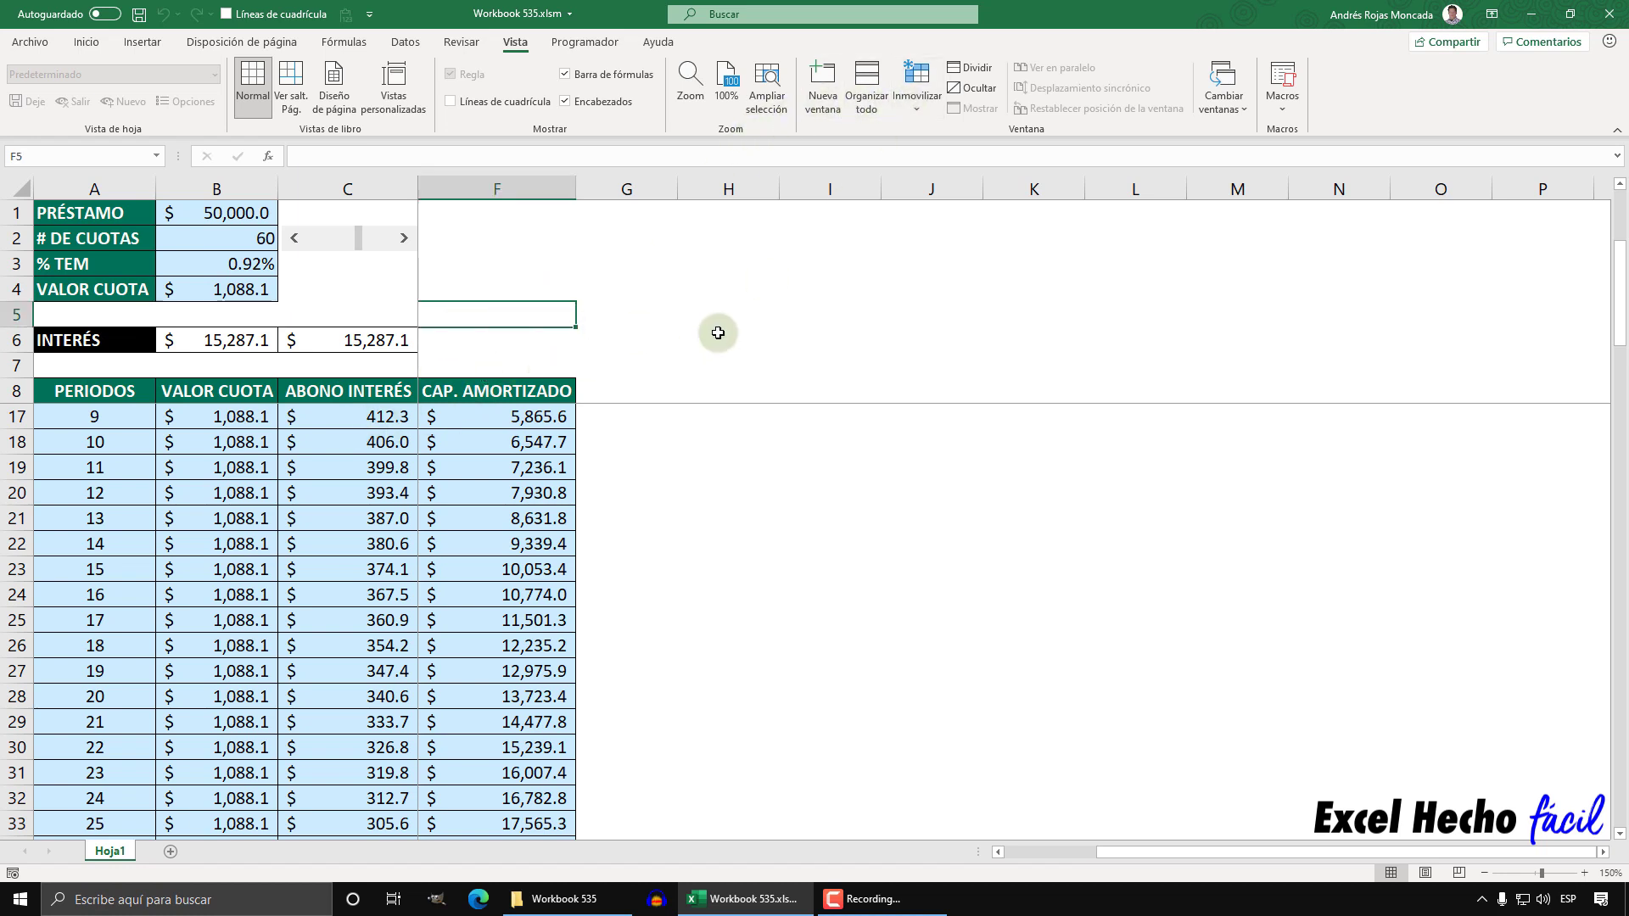
Step: Select empty cell J6 and remove the row-and-column freeze with Movilizar paneles
{"action": "left_click", "coordinate": [906, 109]}
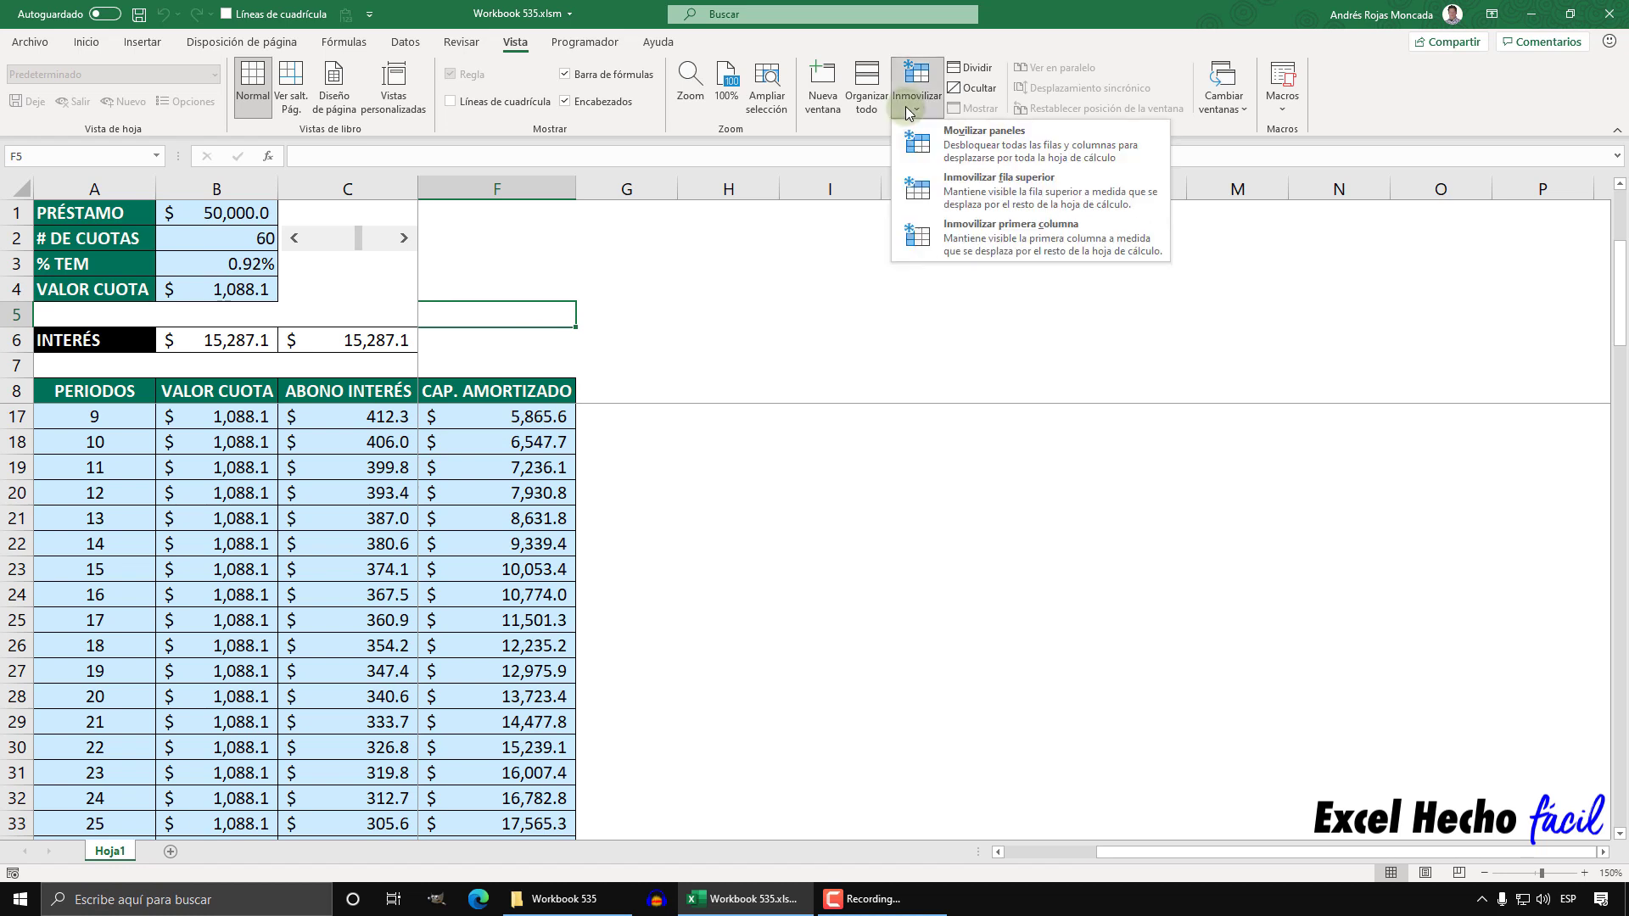
{"action": "left_click", "coordinate": [906, 109]}
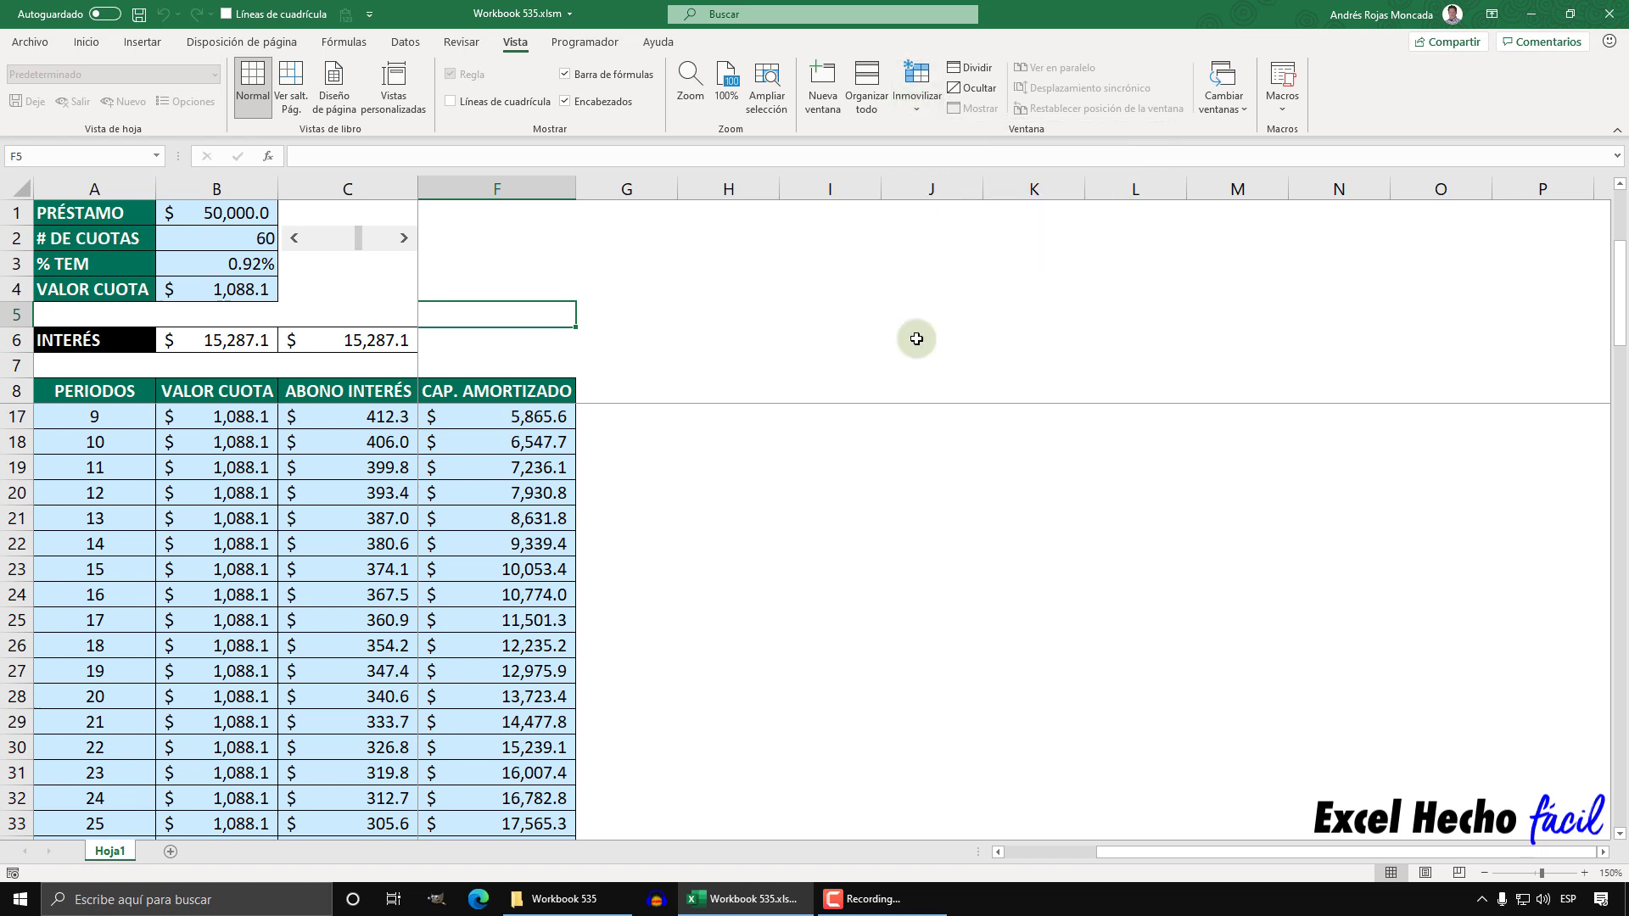
{"action": "left_click", "coordinate": [920, 339]}
{"action": "left_click", "coordinate": [918, 95]}
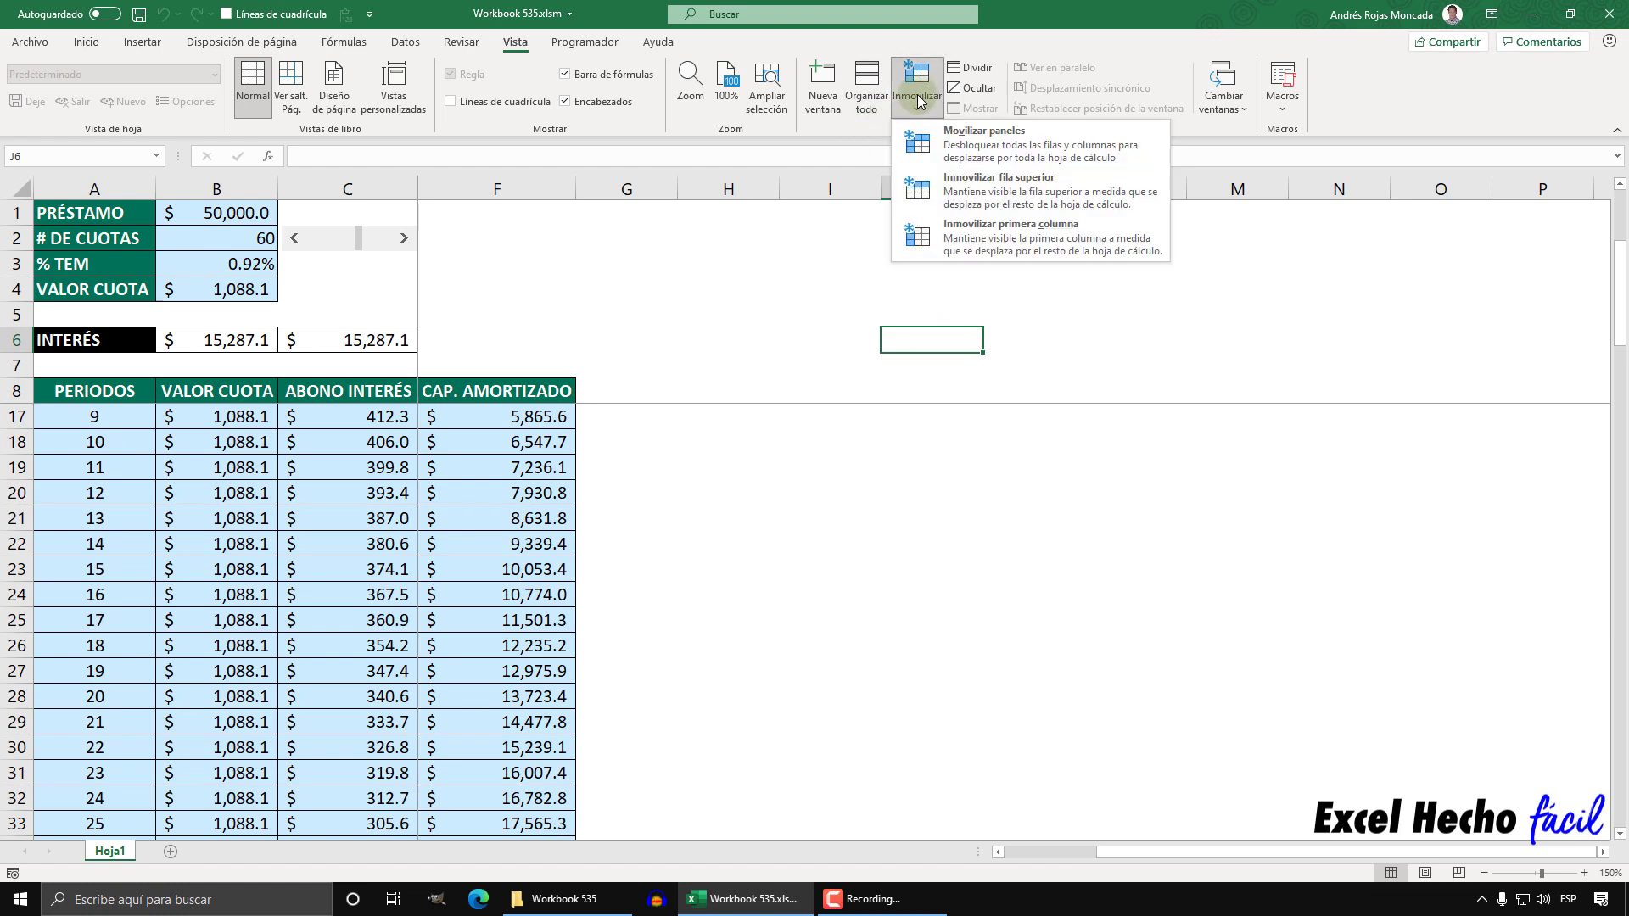
{"action": "left_click", "coordinate": [950, 139]}
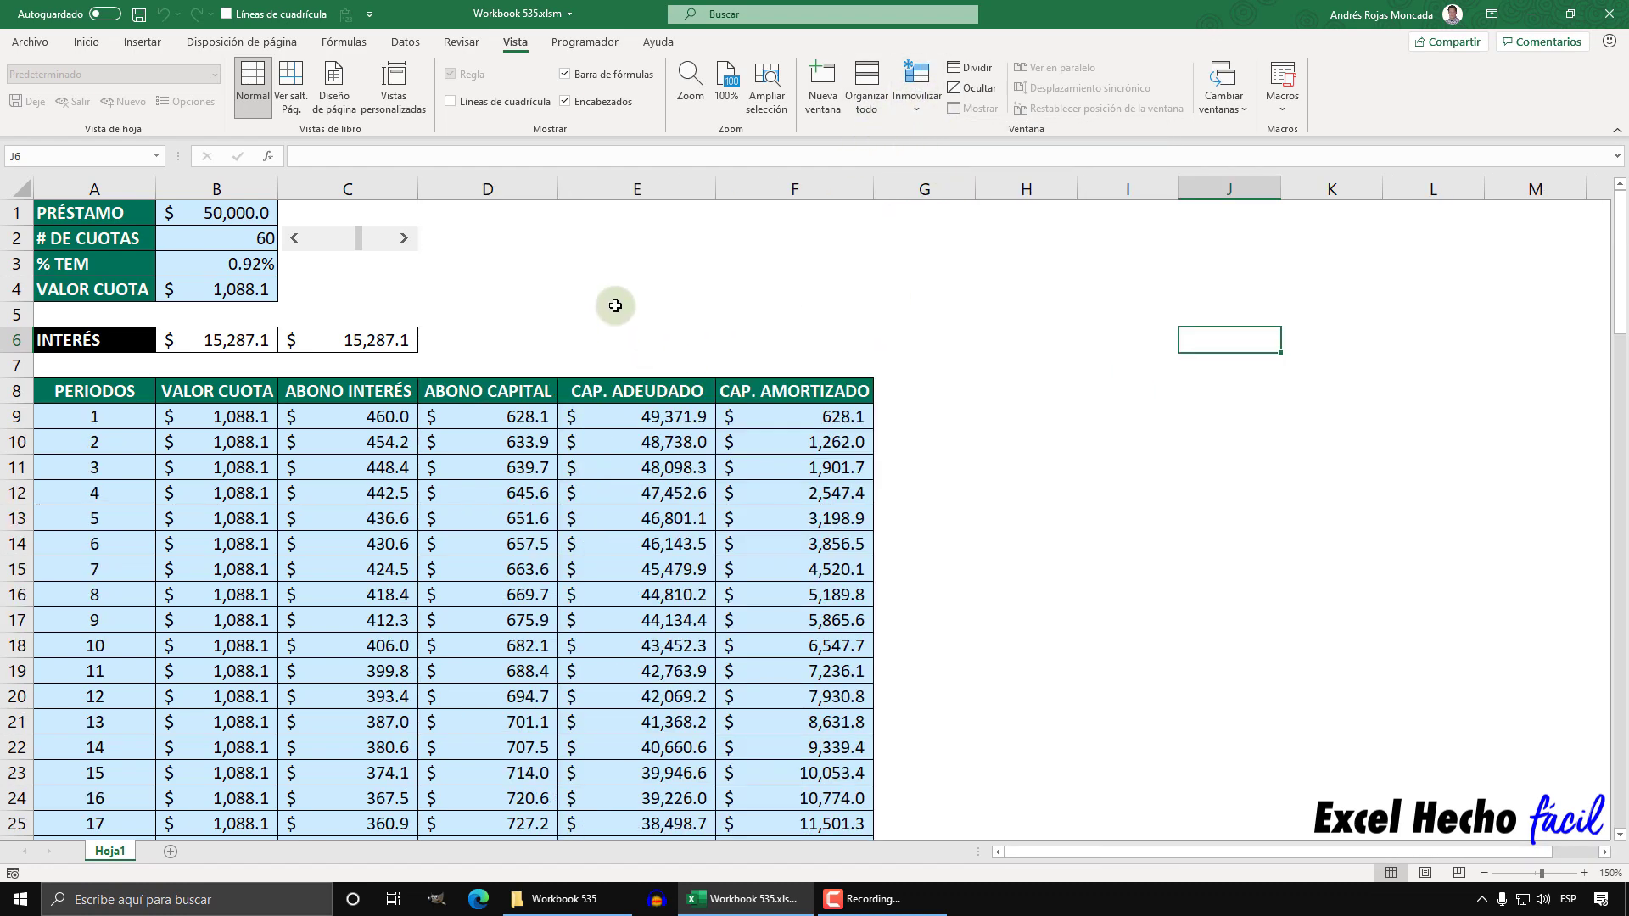
{"action": "left_click", "coordinate": [777, 212]}
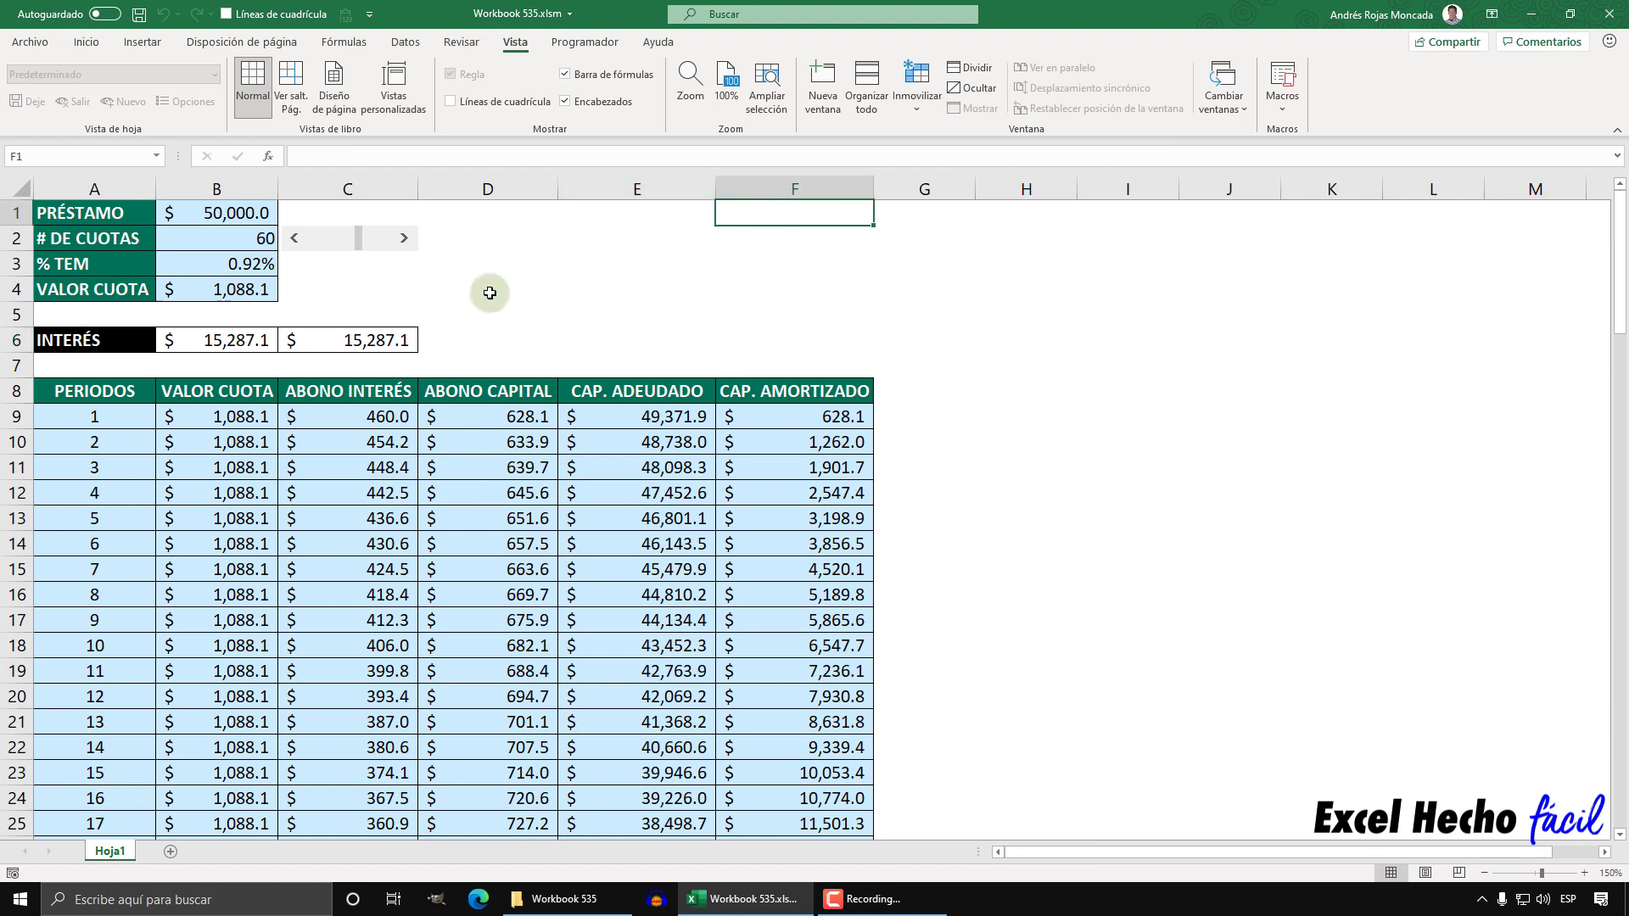